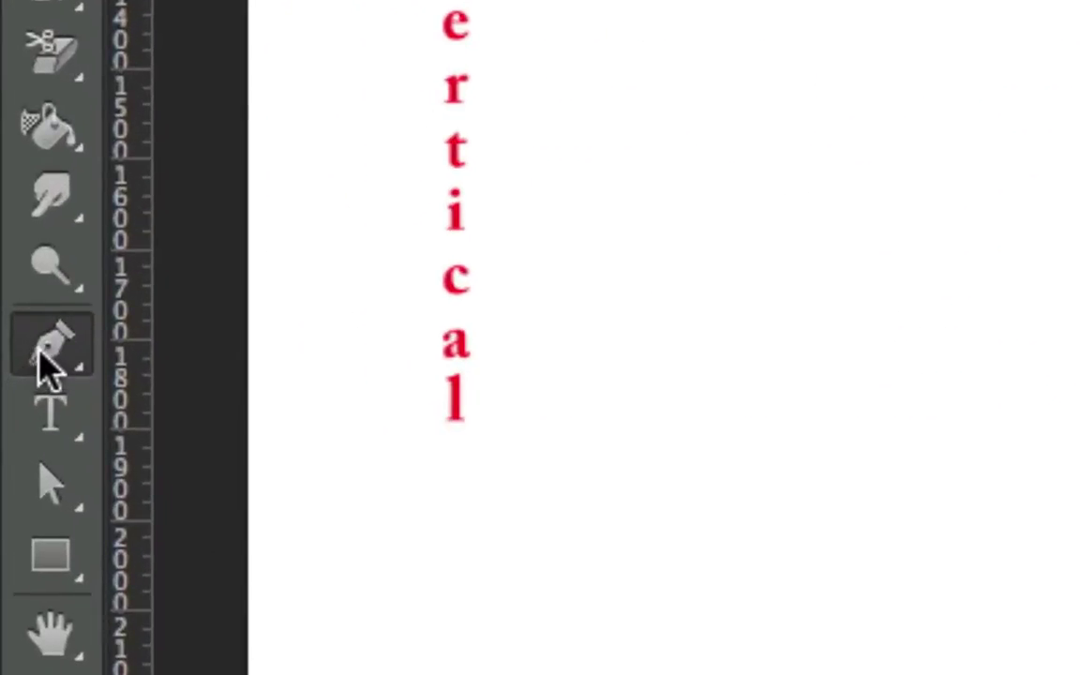
Step: Draw a closed, curved path with the Pen tool in the blank area between the vertical text and the paragraph
left_click(39, 353)
left_click(160, 329)
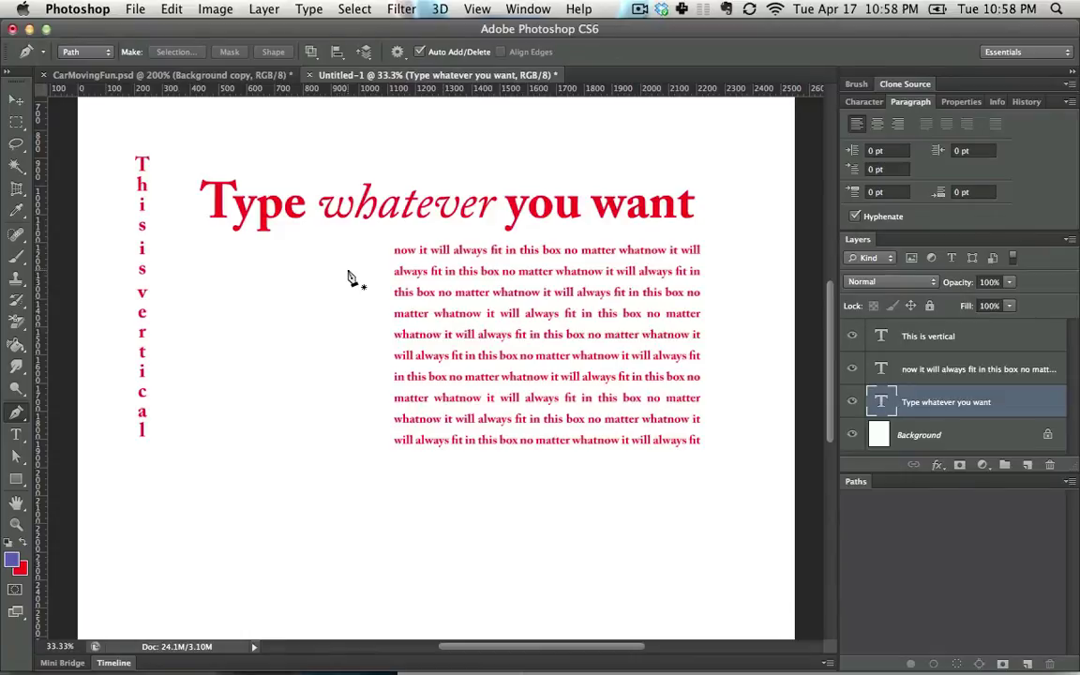
left_click_drag(325, 259, 324, 256)
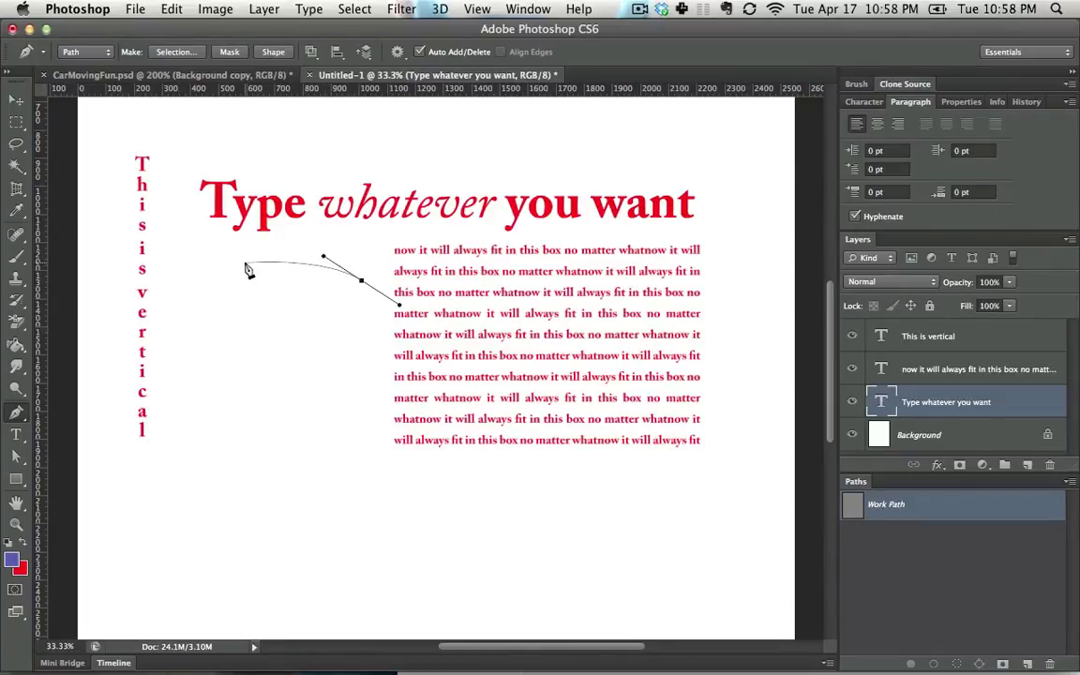
left_click_drag(245, 263, 193, 341)
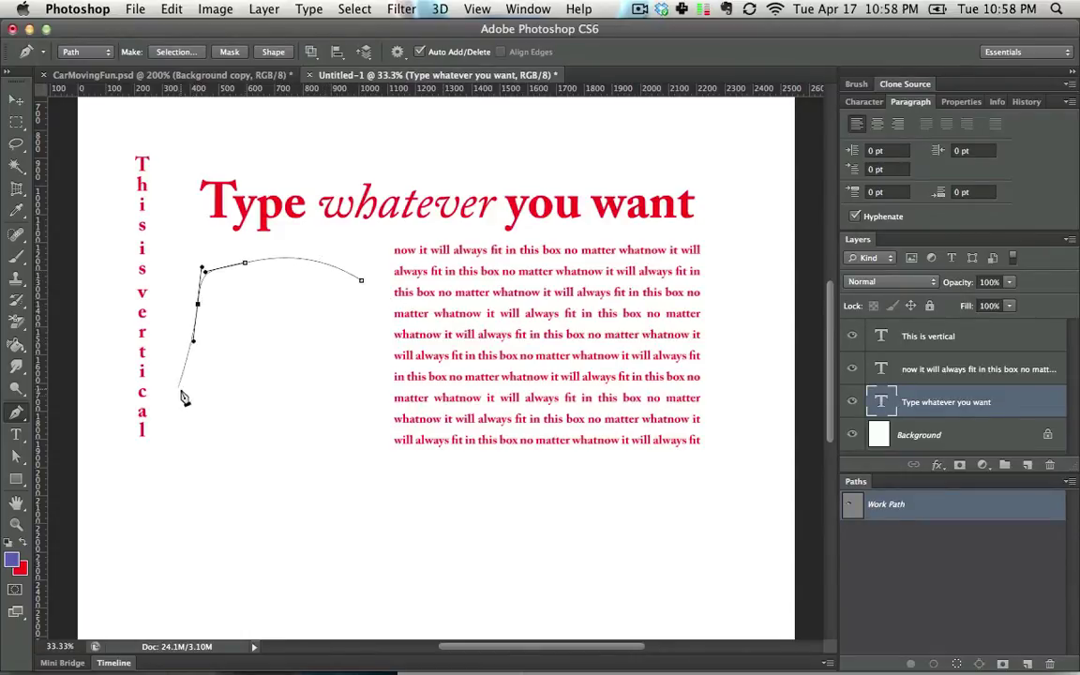
left_click_drag(181, 399, 195, 427)
left_click_drag(293, 443, 347, 458)
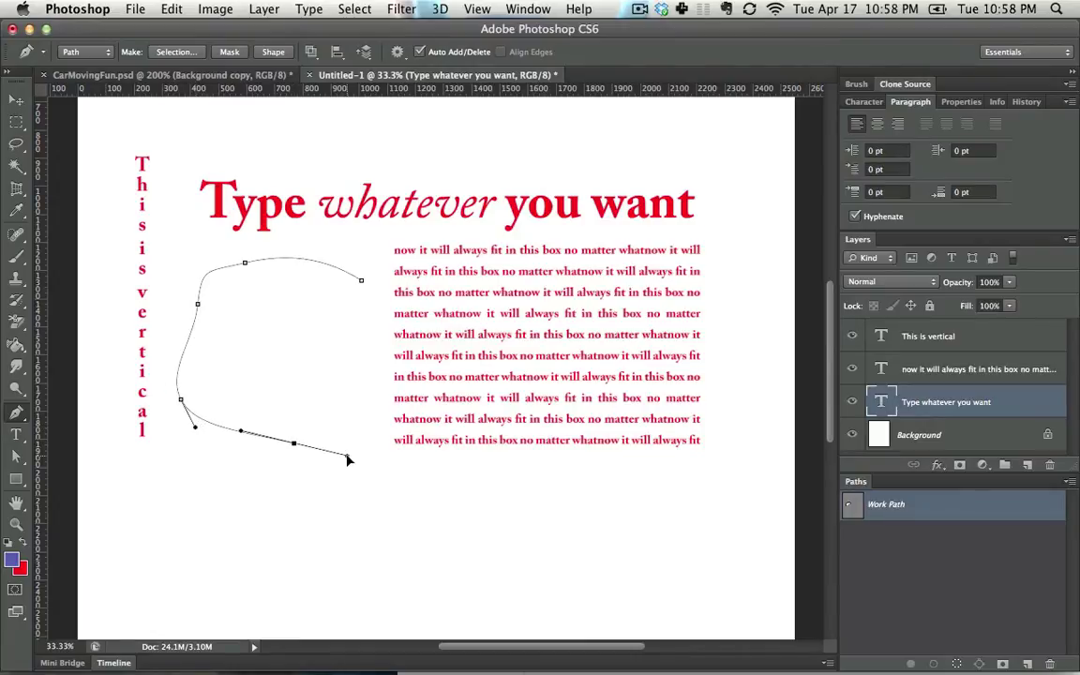
left_click_drag(327, 506, 315, 522)
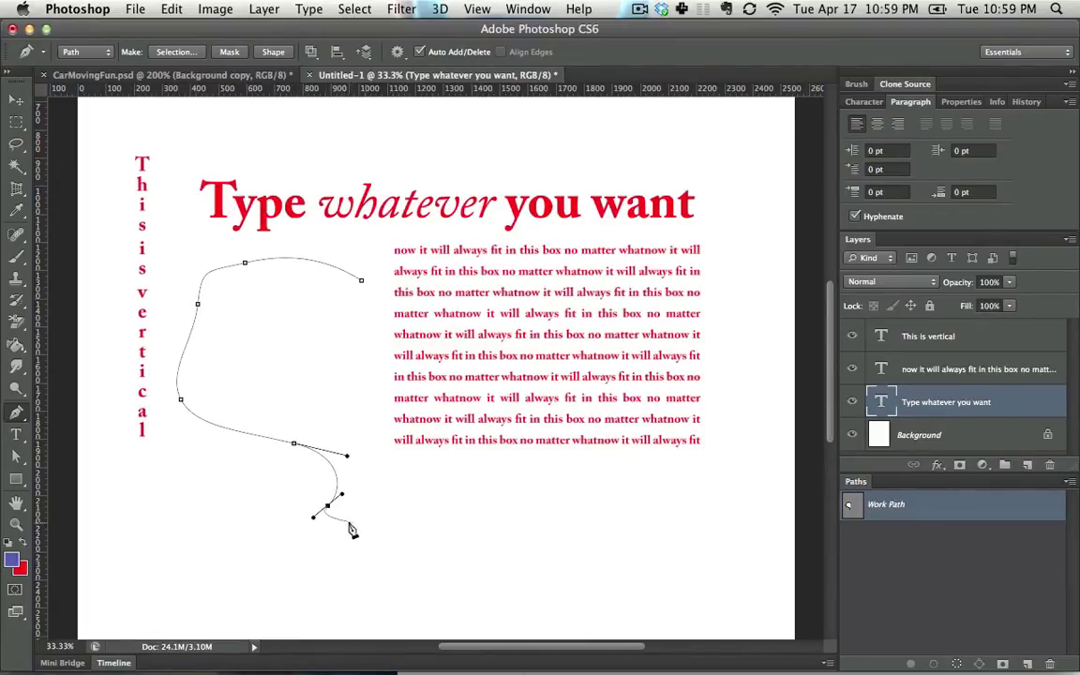
left_click(403, 511)
left_click_drag(352, 407, 370, 368)
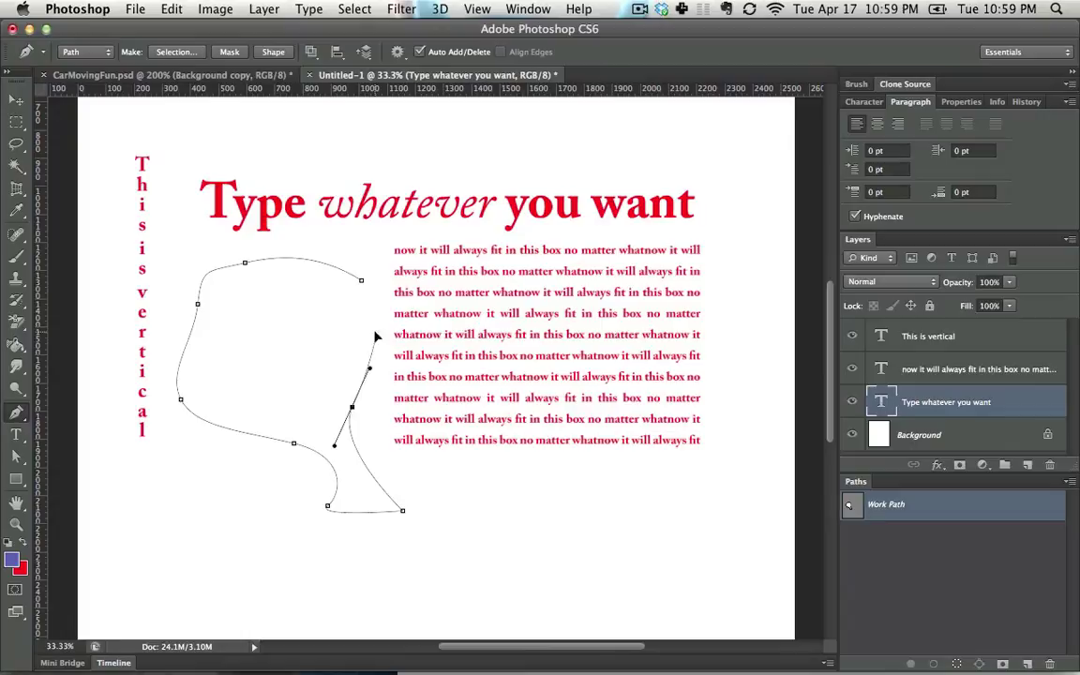
left_click_drag(364, 286, 318, 260)
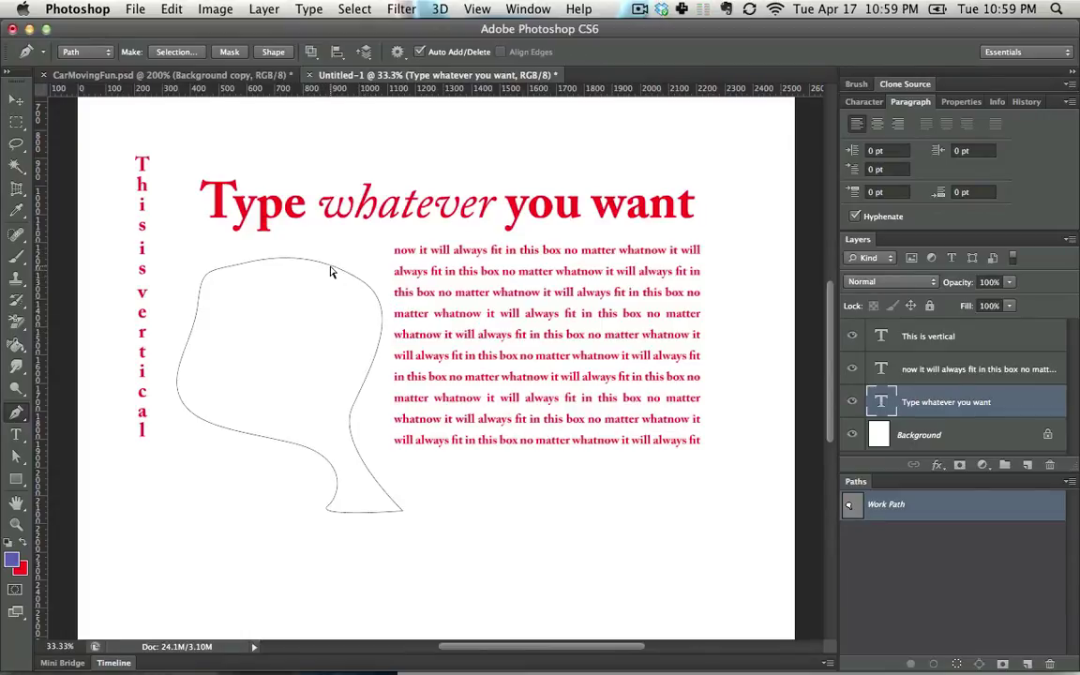
Step: Smooth the path's upper-left curve by resetting the handles of its two anchors and shifting the side anchor outward
left_click(330, 271, "ctrl")
left_click_drag(244, 262, 222, 266)
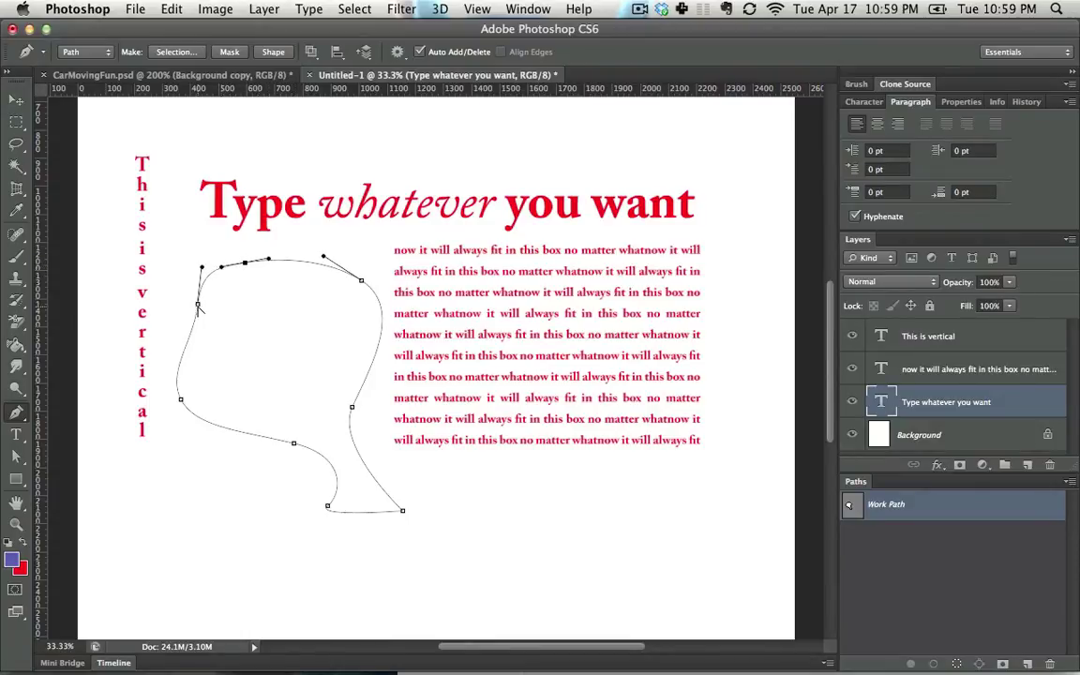
mouse_move(198, 304)
left_mouse_down()
mouse_move(205, 271)
mouse_move(190, 325)
left_mouse_up()
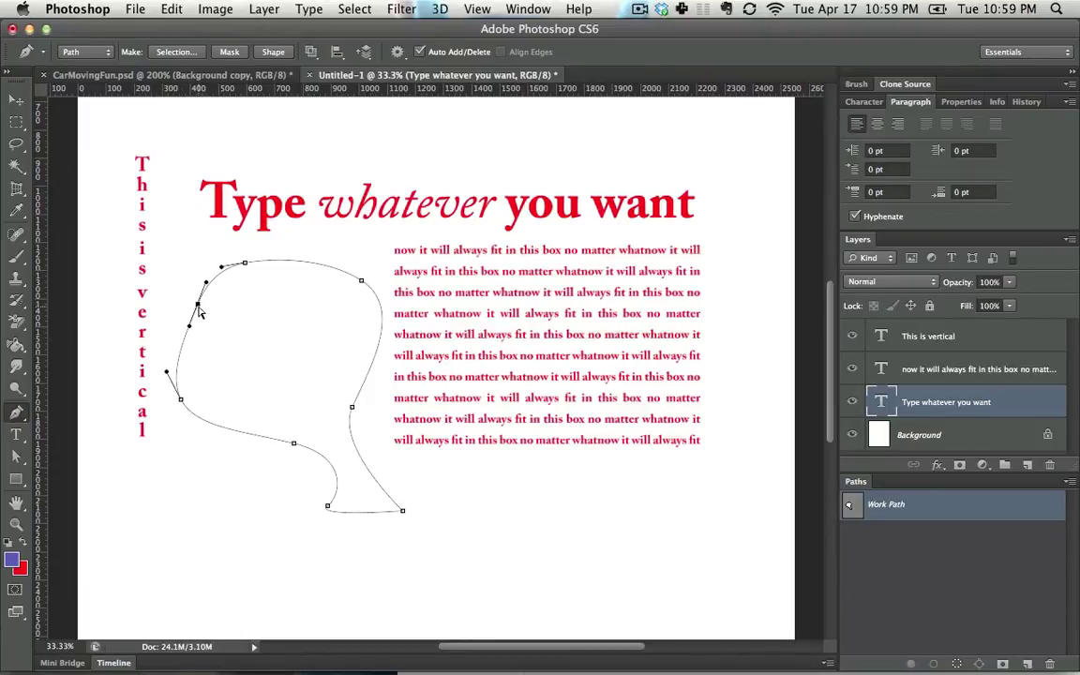
mouse_move(199, 310)
left_mouse_down()
mouse_move(178, 298)
mouse_move(185, 307)
left_mouse_up()
left_click(181, 303)
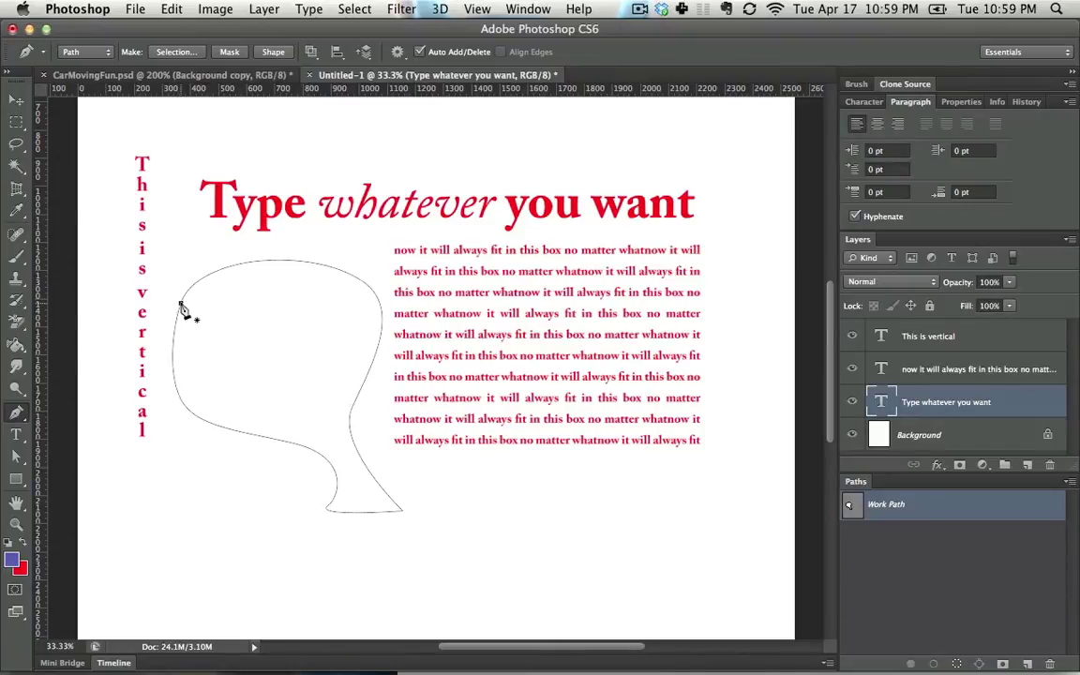
left_click_drag(292, 332, 323, 245)
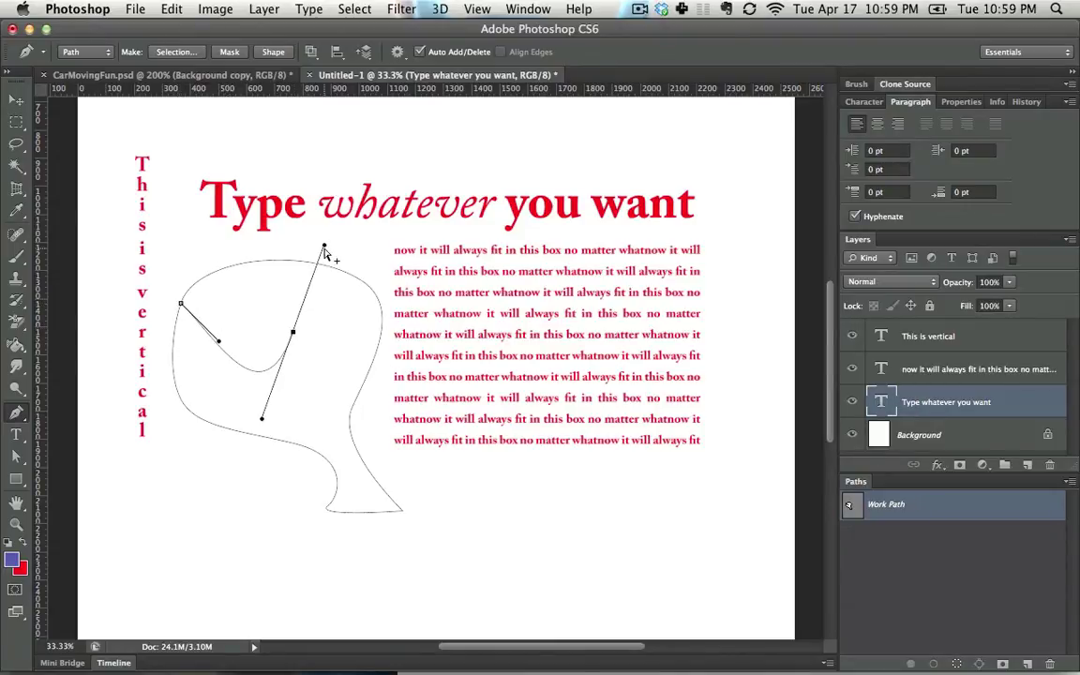
key("super+z")
key("super+alt+z")
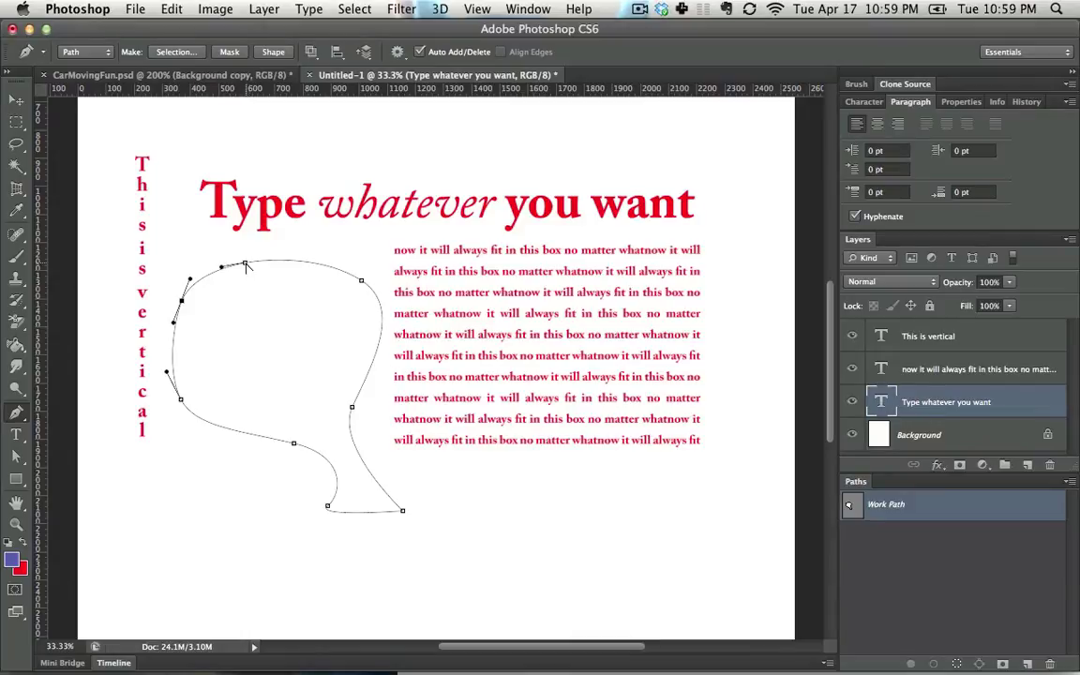
Step: Remove the extra anchor along the path's top edge and reshape the upper curve using the remaining anchors
left_click_drag(245, 268, 203, 271)
mouse_move(298, 266)
left_mouse_down()
mouse_move(279, 230)
mouse_move(306, 258)
left_mouse_up()
left_click_drag(364, 287, 303, 258)
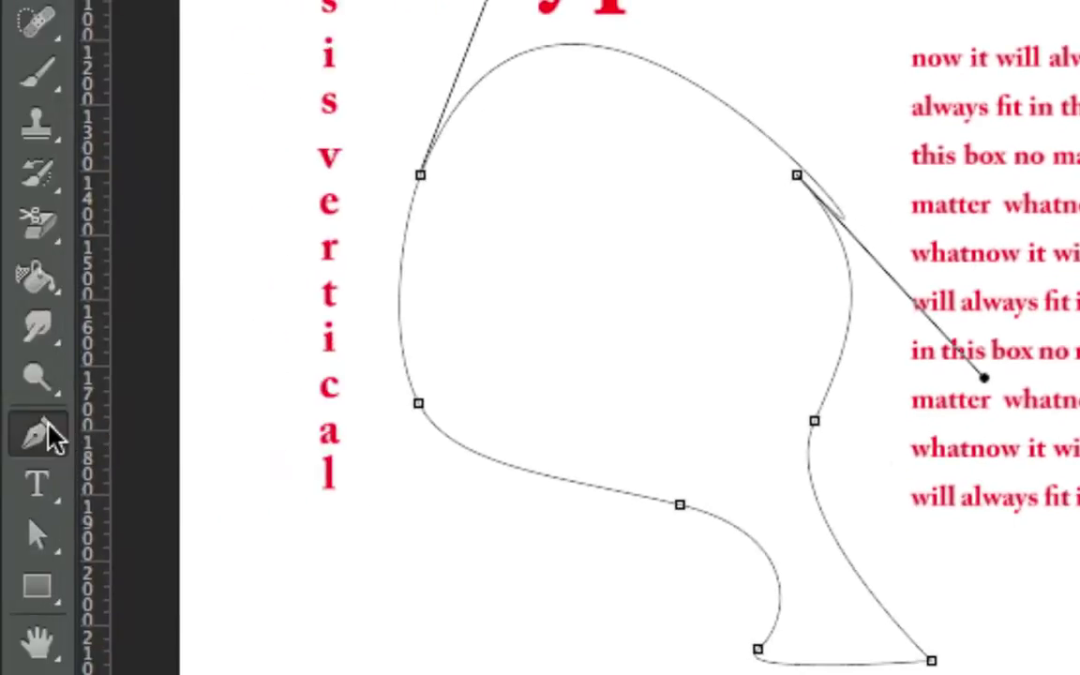
Step: Try sketching a freehand path over the heading and paragraph with the Freeform Pen tool, and undo it
left_click(58, 430)
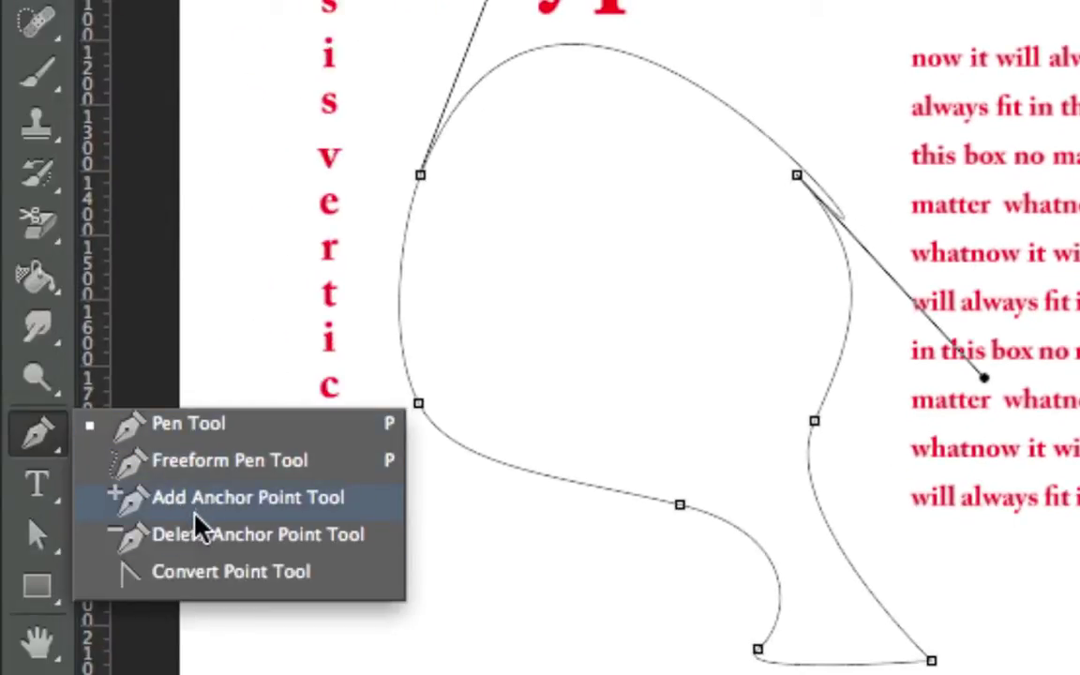
left_click(209, 427)
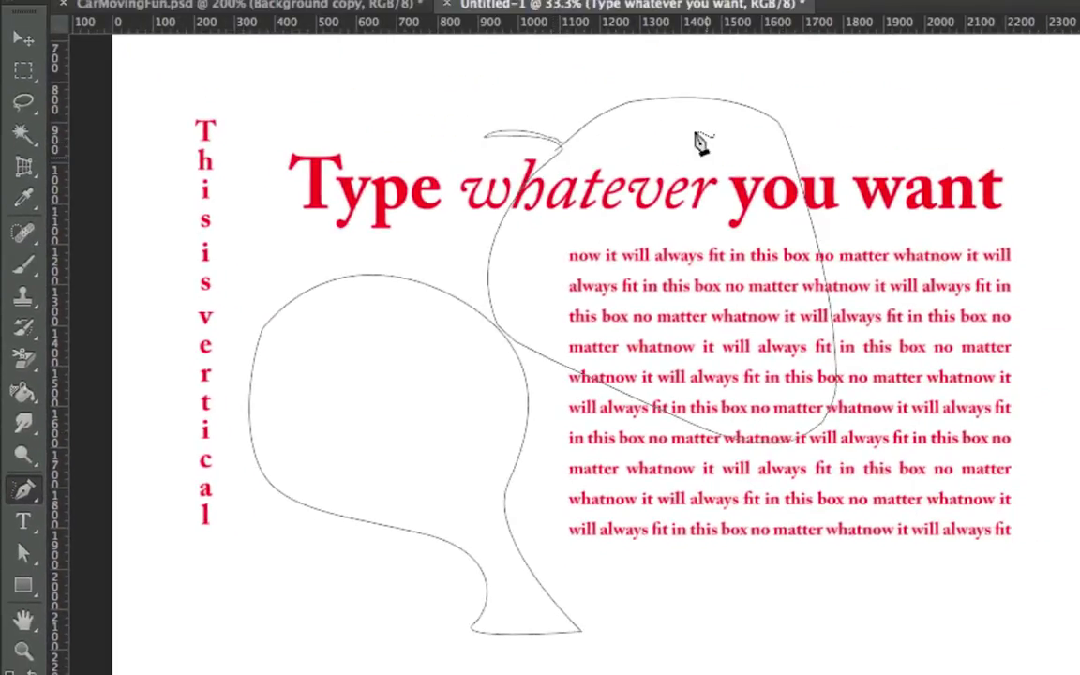
key("ctrl+z")
mouse_move(773, 108)
left_mouse_down()
mouse_move(990, 133)
mouse_move(740, 130)
left_mouse_up()
key("super+z")
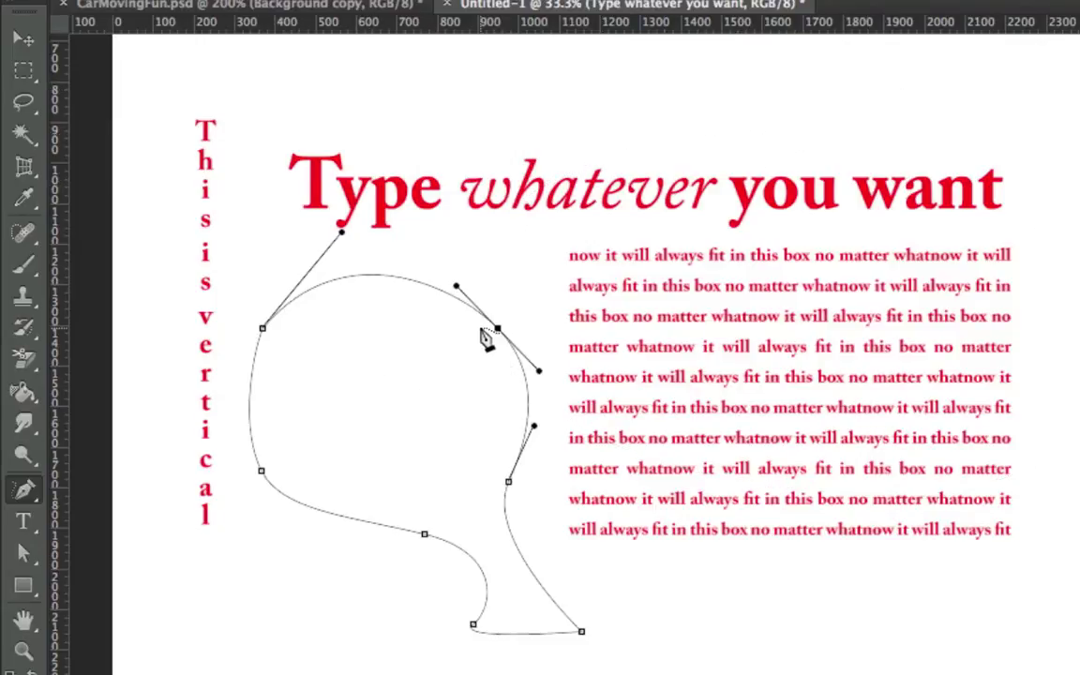
Step: Convert the path's upper-left anchor to a smooth point by pulling out new curve handles
left_click(25, 491)
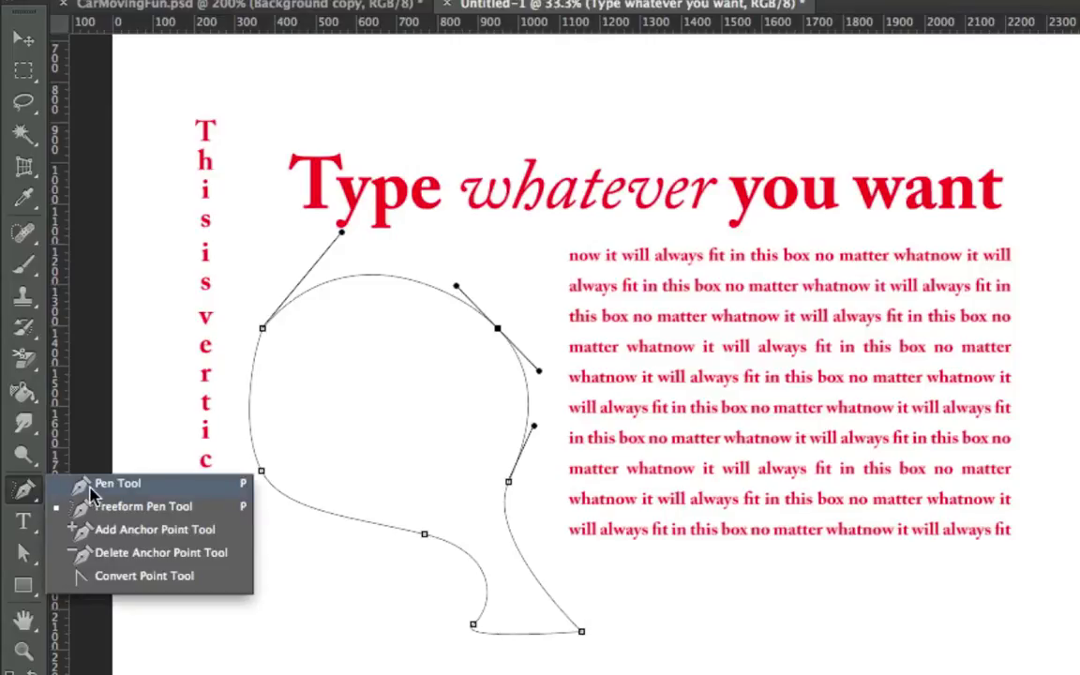
left_click(134, 575)
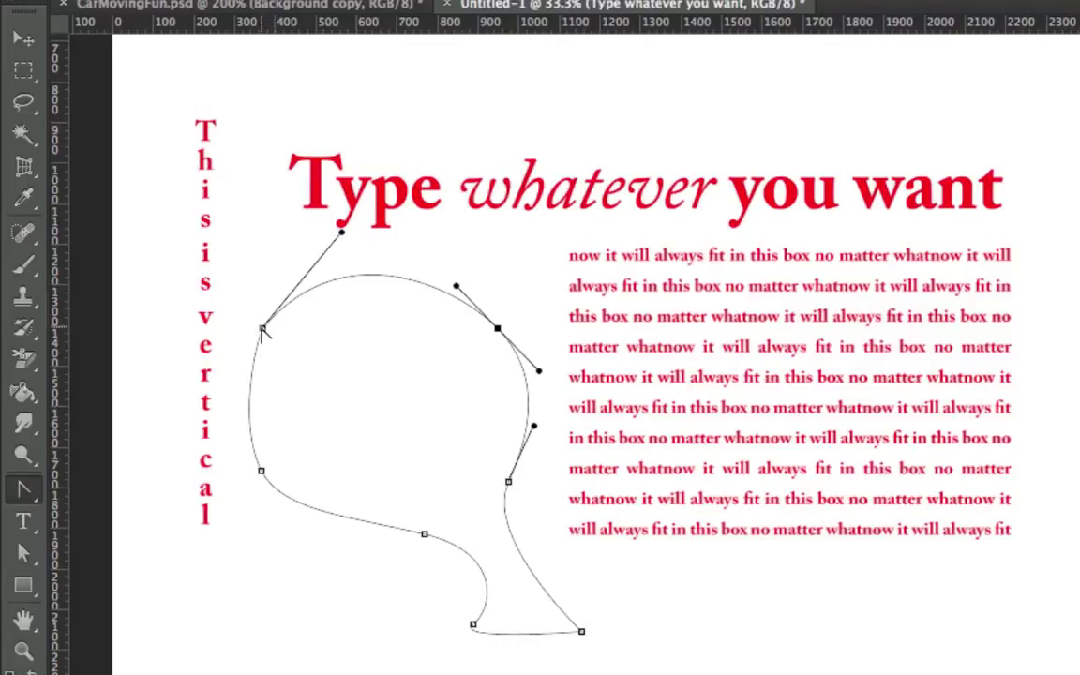
left_click(23, 490)
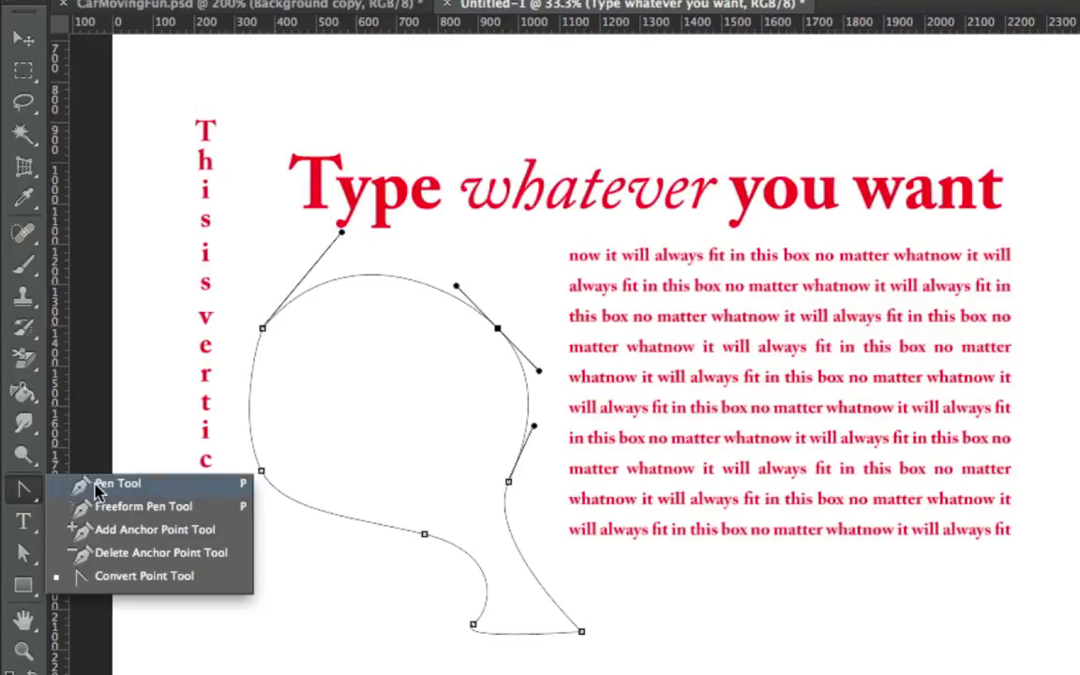
left_click(98, 488)
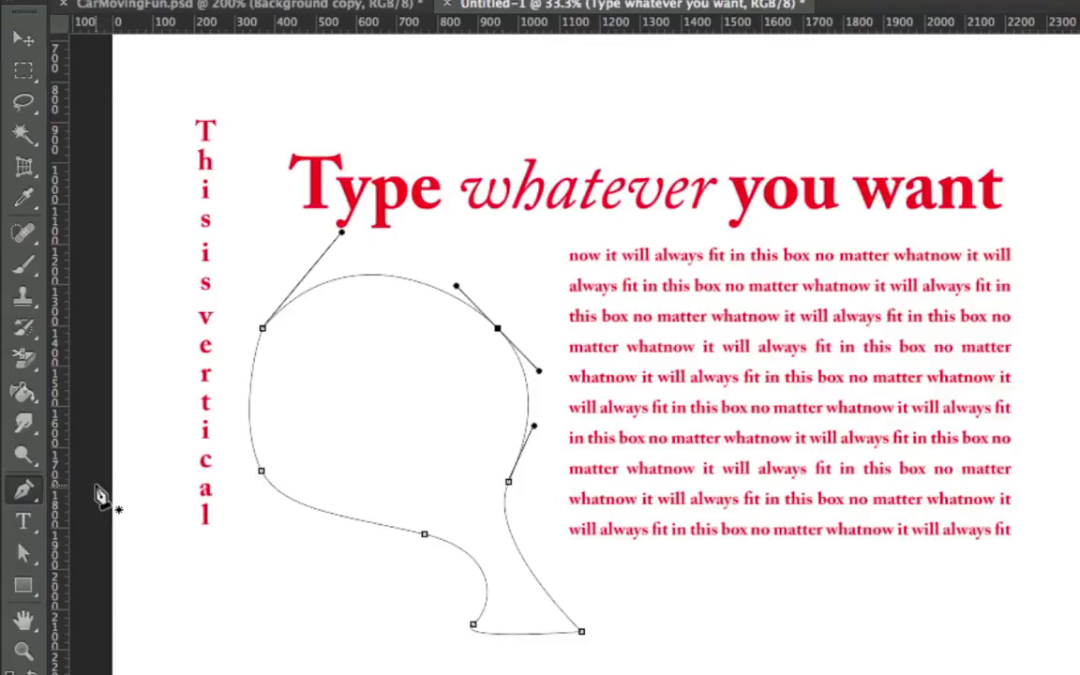
left_click_drag(262, 327, 222, 415)
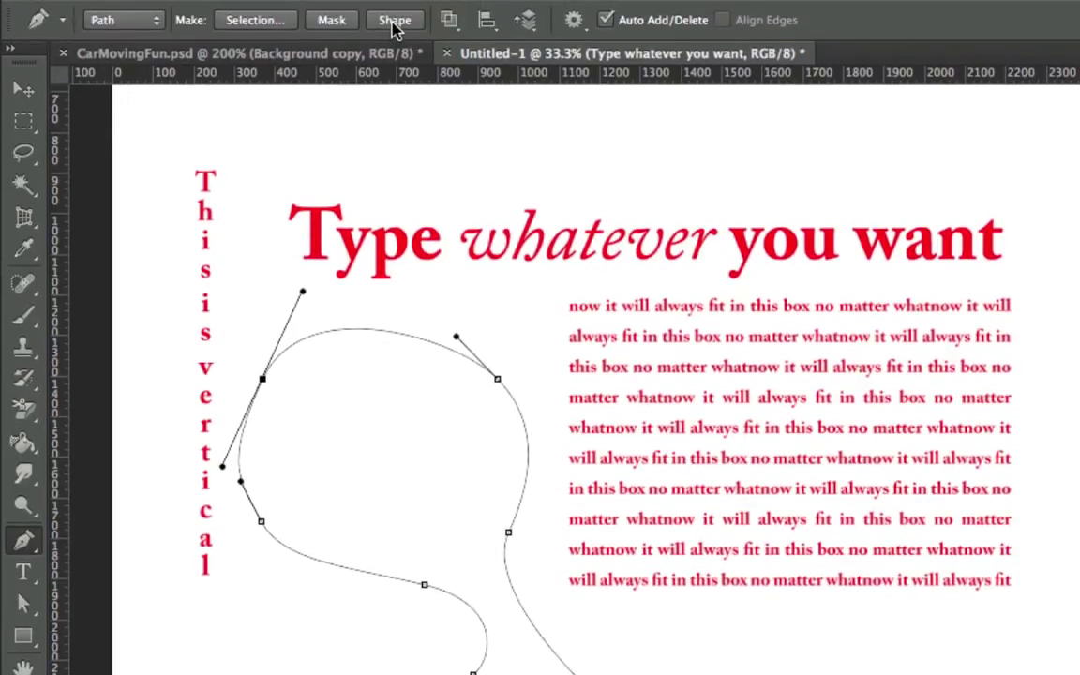
Step: Try converting the path into a filled shape layer, and undo it
left_click(394, 20)
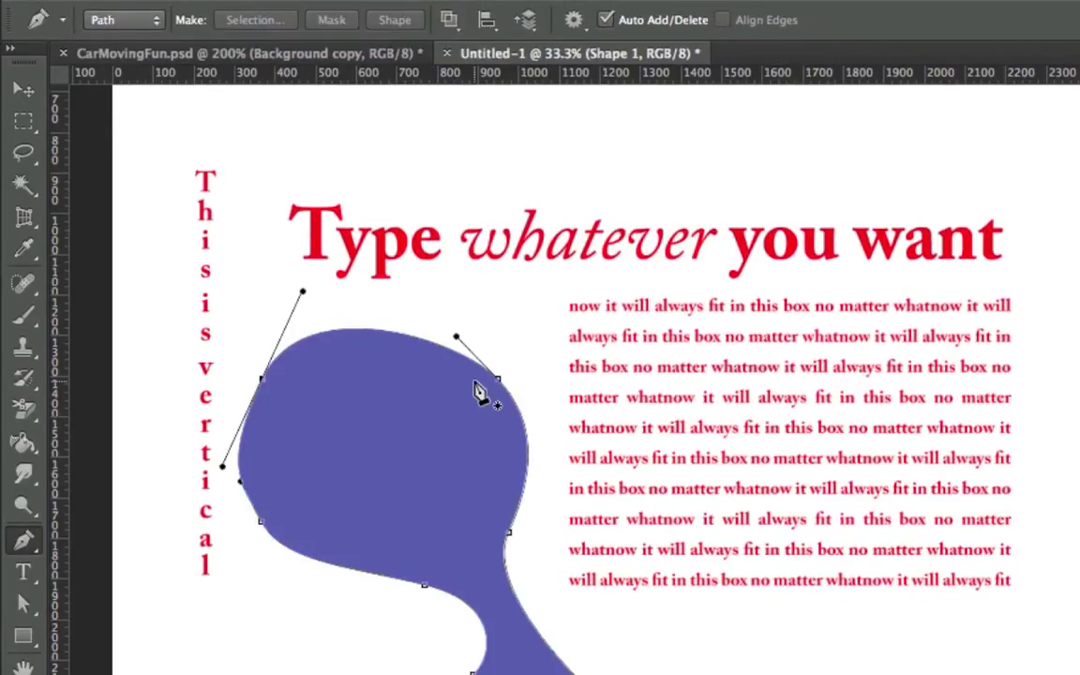
key("ctrl+z")
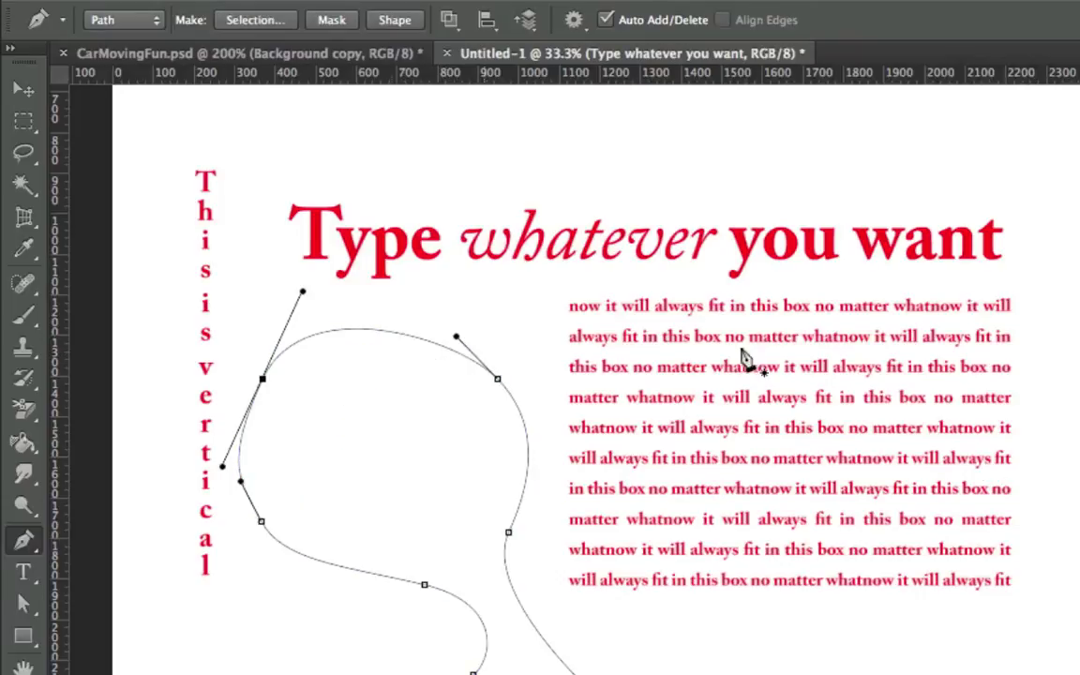
Step: Switch to the CarMovingFun.psd document and delete the Background copy layer's mask without applying it
left_click(321, 50)
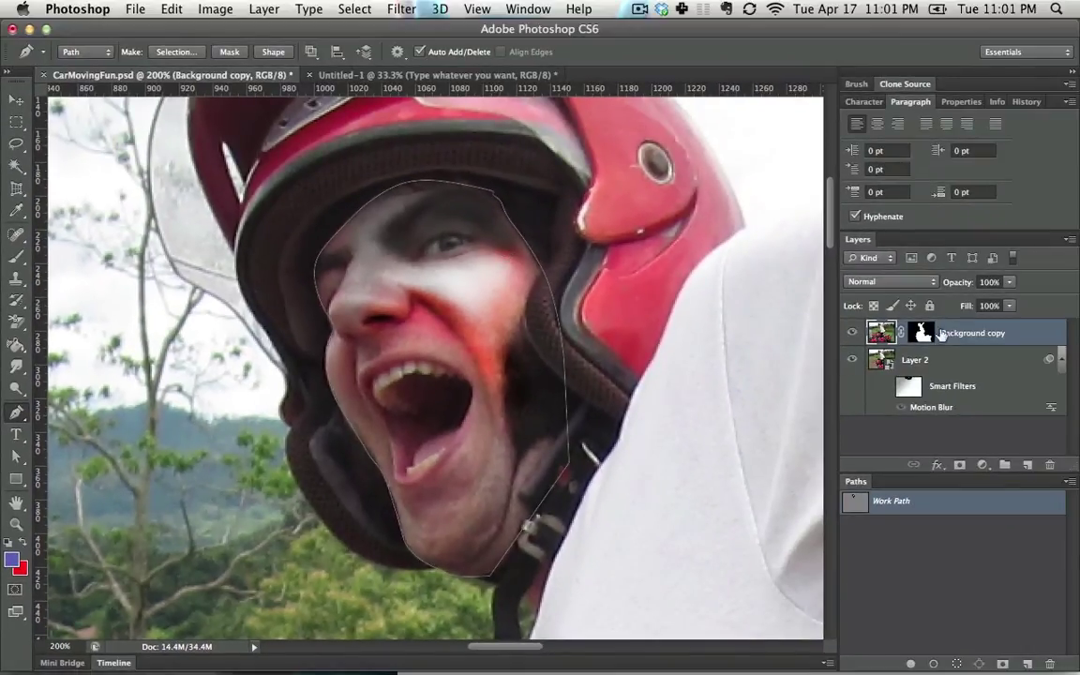
left_click_drag(940, 334, 1049, 465)
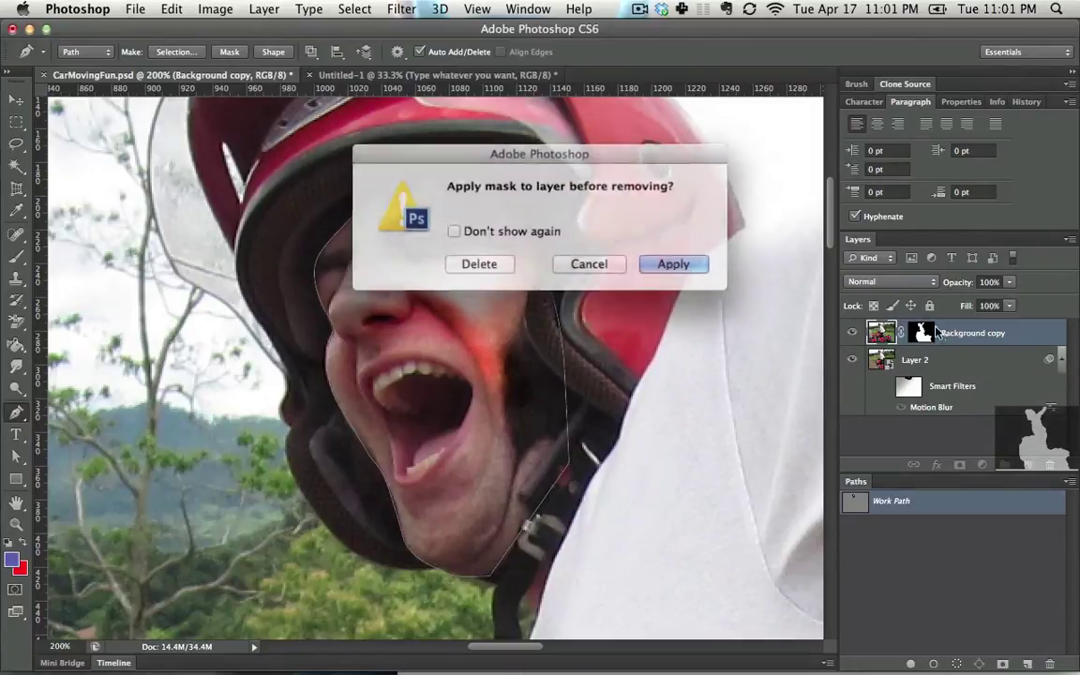
left_click(479, 264)
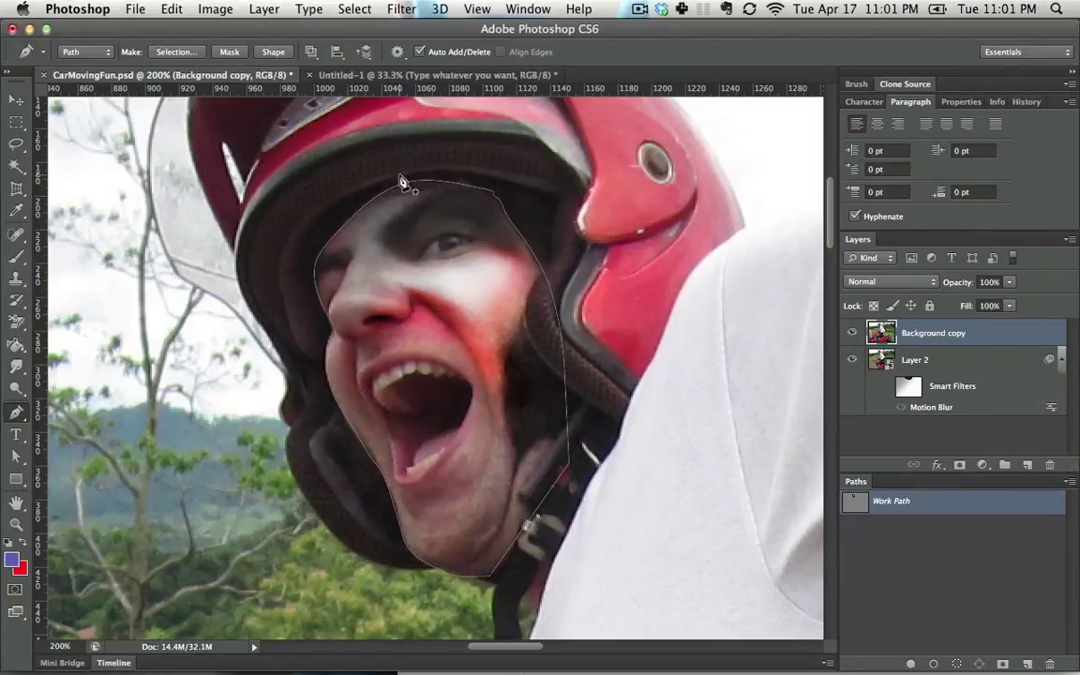
Step: Turn the face path into a vector mask on the Background copy layer and hide Layer 2
left_click(225, 52)
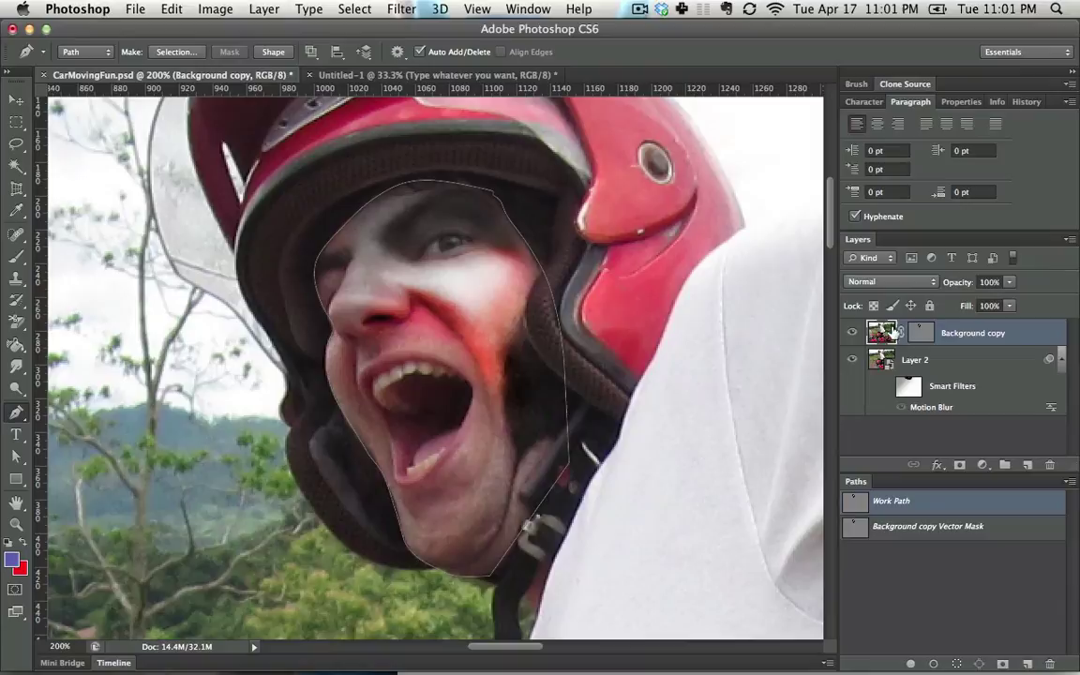
left_click(853, 362)
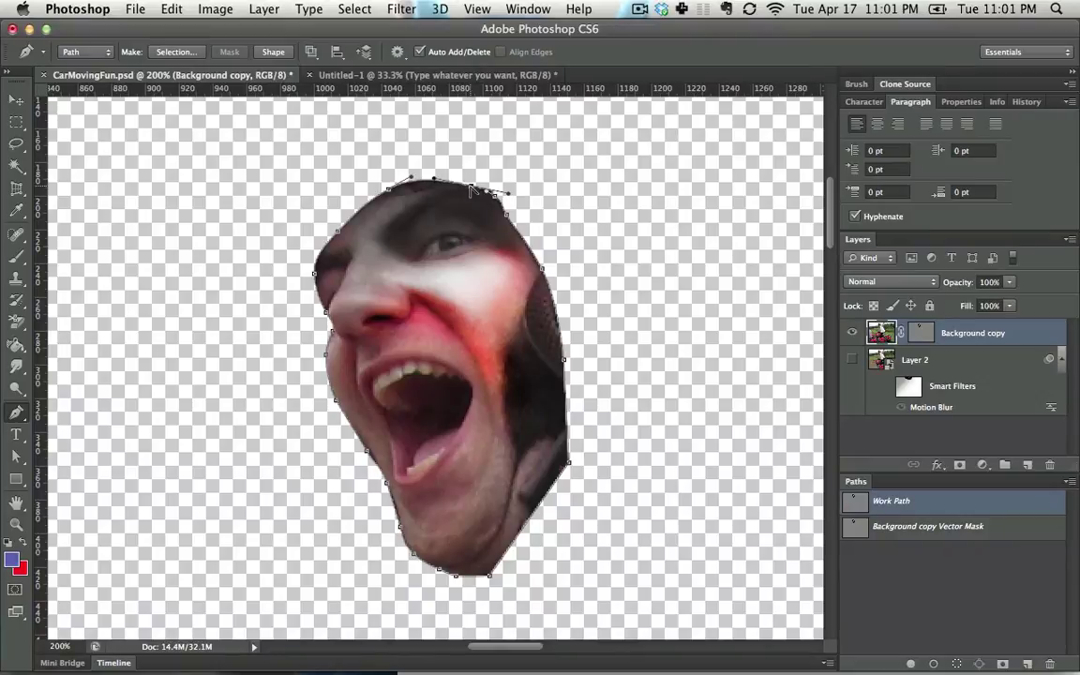
Step: Reshape the Work Path above the forehead by pulling its upper anchors and handles outward
left_click_drag(471, 190, 441, 148)
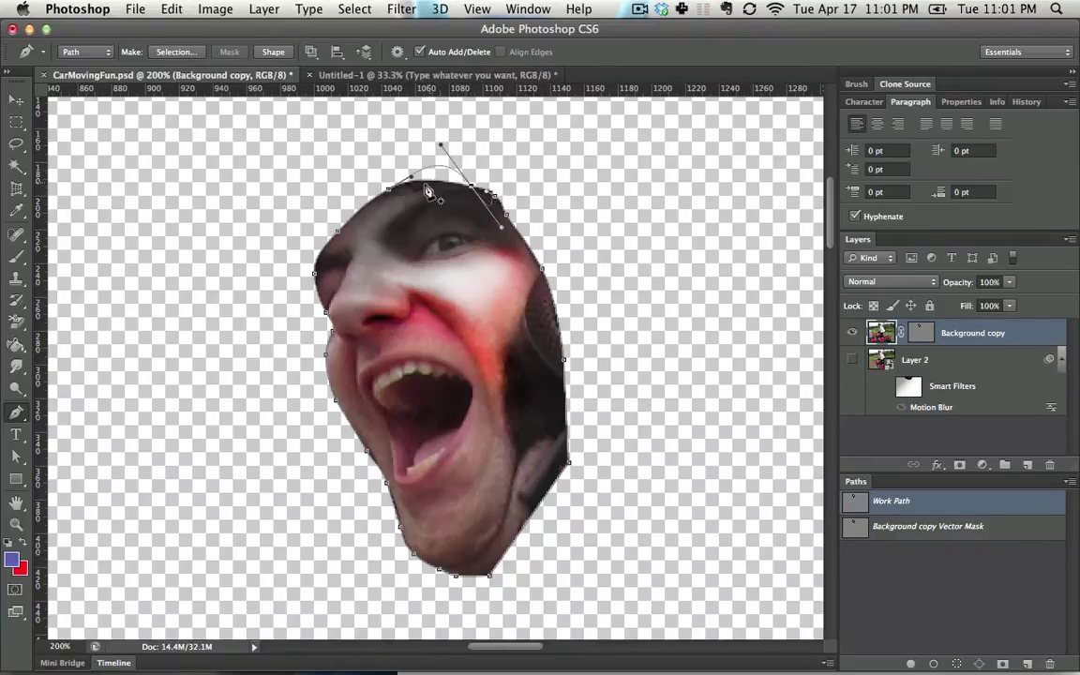
left_click_drag(392, 194, 344, 148)
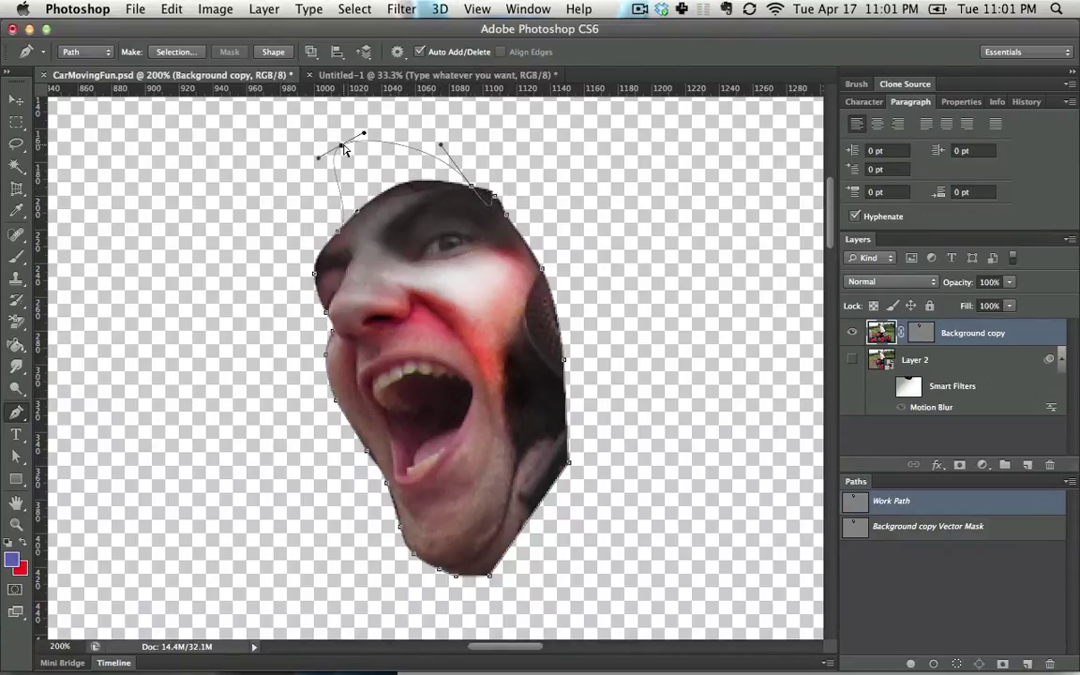
left_click_drag(340, 240, 279, 184)
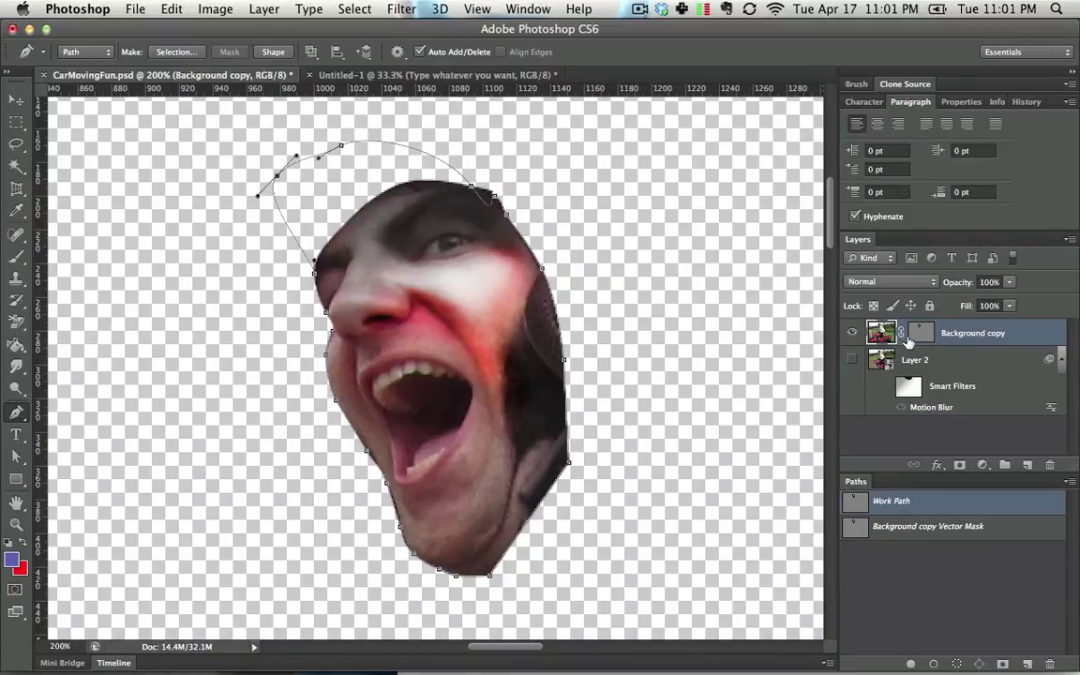
Step: Select the Background copy layer's vector mask and toggle the mask off and on
double_click(910, 336)
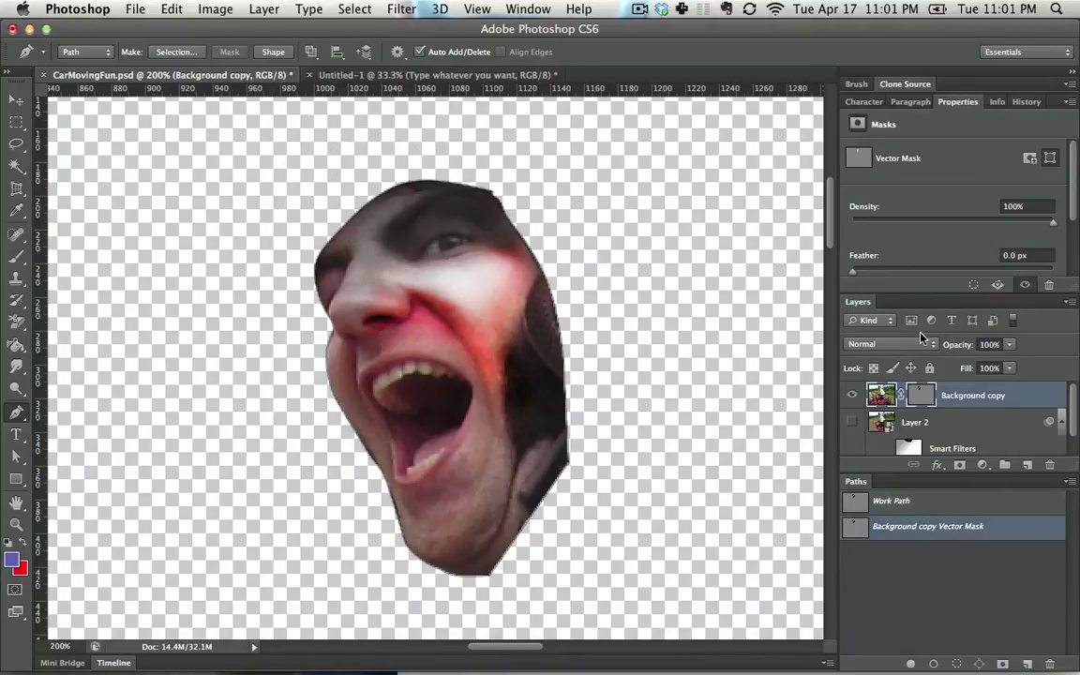
left_click(925, 398, "shift")
left_click(925, 397, "shift")
left_click(920, 397, "shift")
left_click(920, 395, "shift")
Step: Try adjusting the anchor at the top of the vector mask's outline, and undo the change
left_click(473, 192)
left_click_drag(473, 190, 472, 137)
key("super+z")
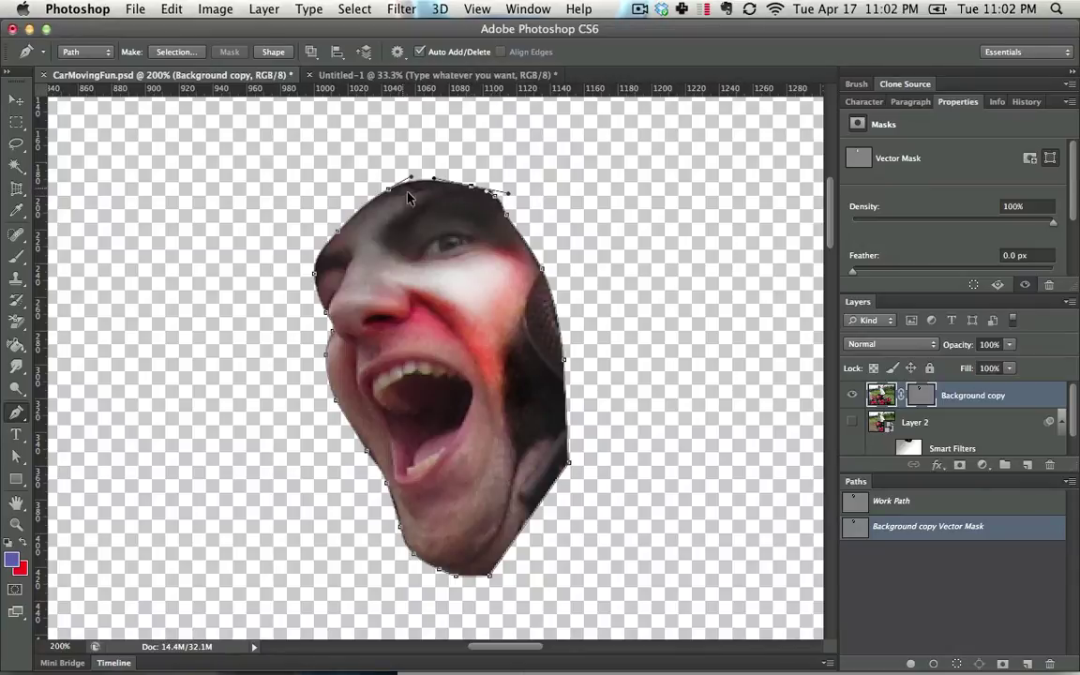
Step: Step back through the path and vector mask edits until the Background copy layer's original mask is restored
key("alt+super+z")
key("alt+super+z")
key("alt+super+z")
key("alt+super+z")
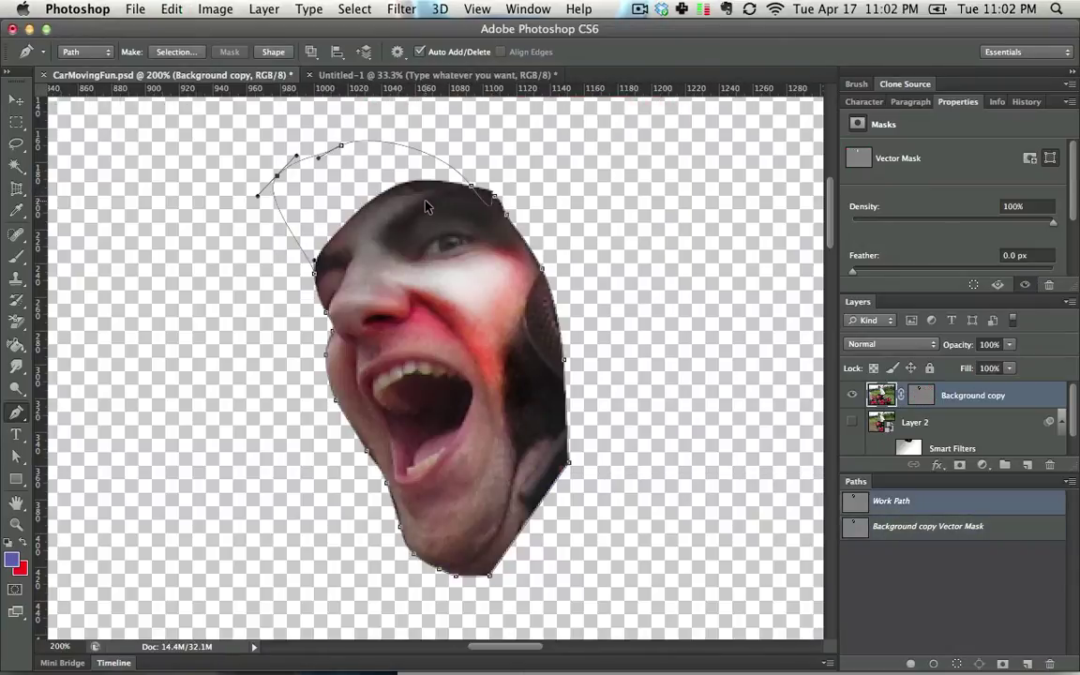
key("super+alt+z")
key("super+alt+z")
key("super+alt+z")
key("super+alt+z")
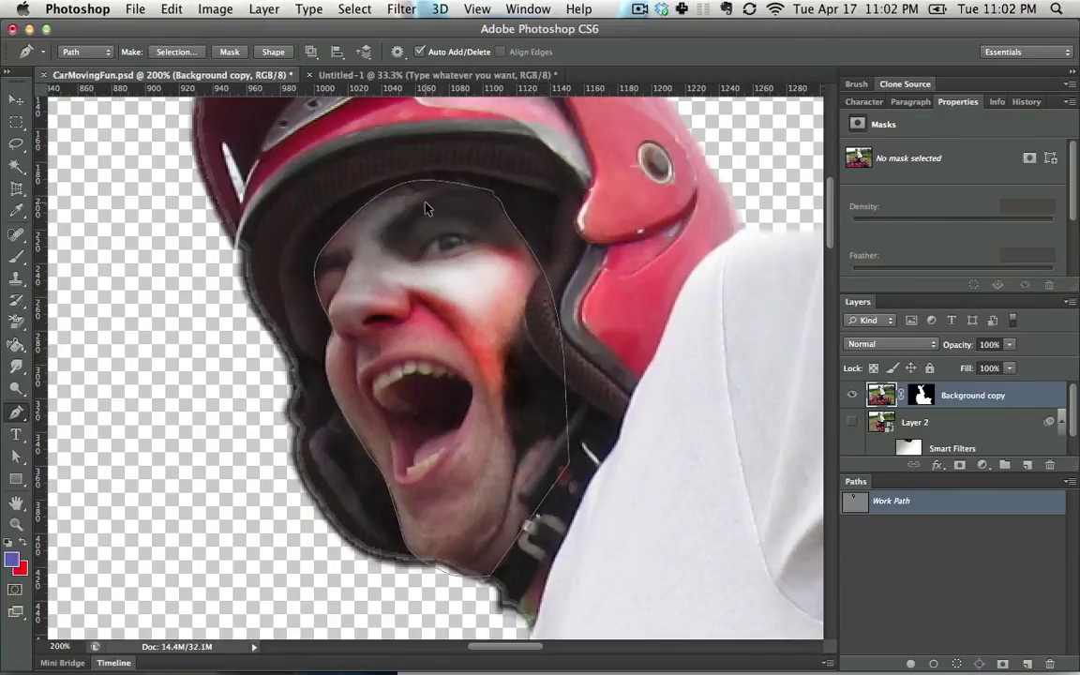
Step: Make a selection from the Work Path outlining the face inside the helmet
key("super+alt+z")
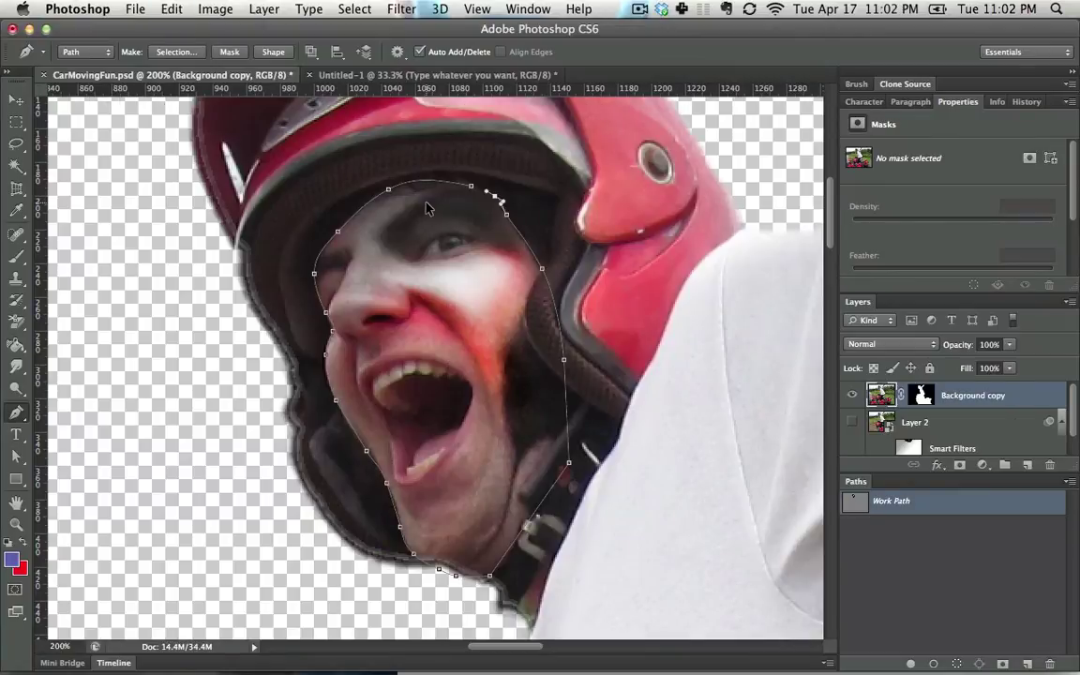
left_click(176, 58)
left_click(178, 58)
key("Escape")
key("Escape")
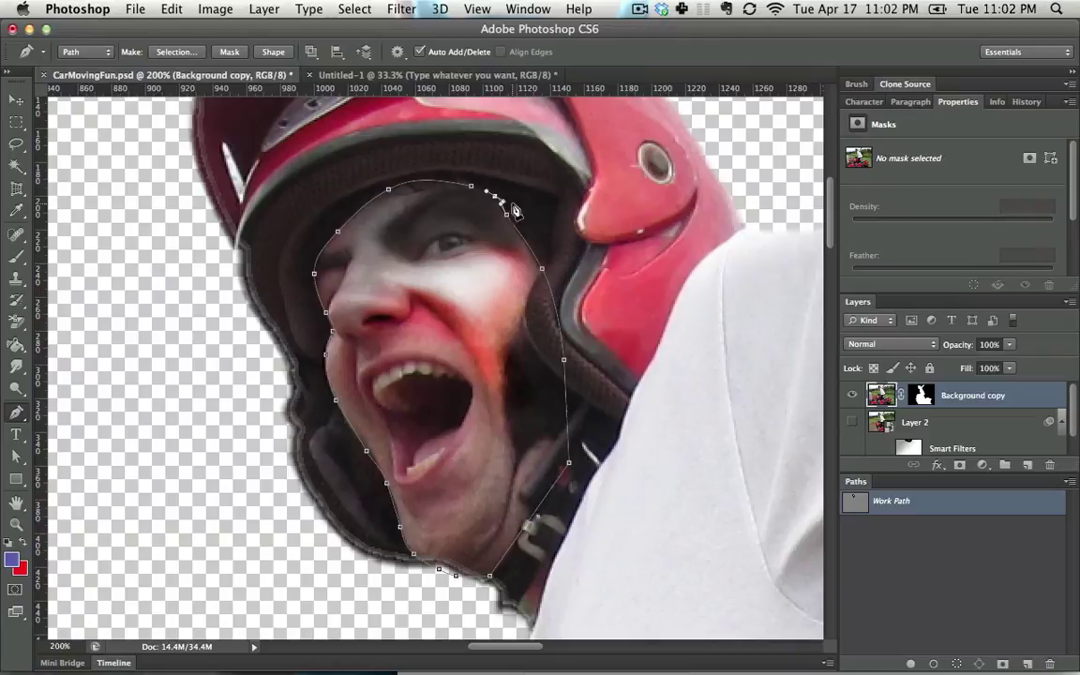
left_click(179, 54)
left_click(626, 256)
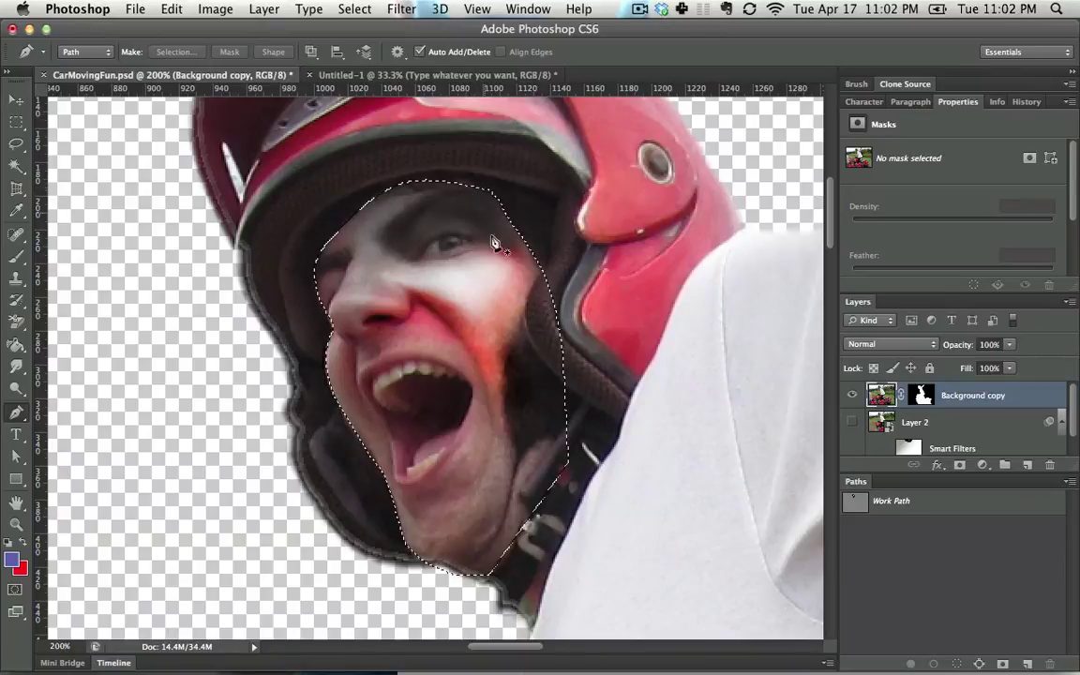
Step: Select the Work Path again and save it as a permanent path, undoing and redoing the save once
left_click(886, 500)
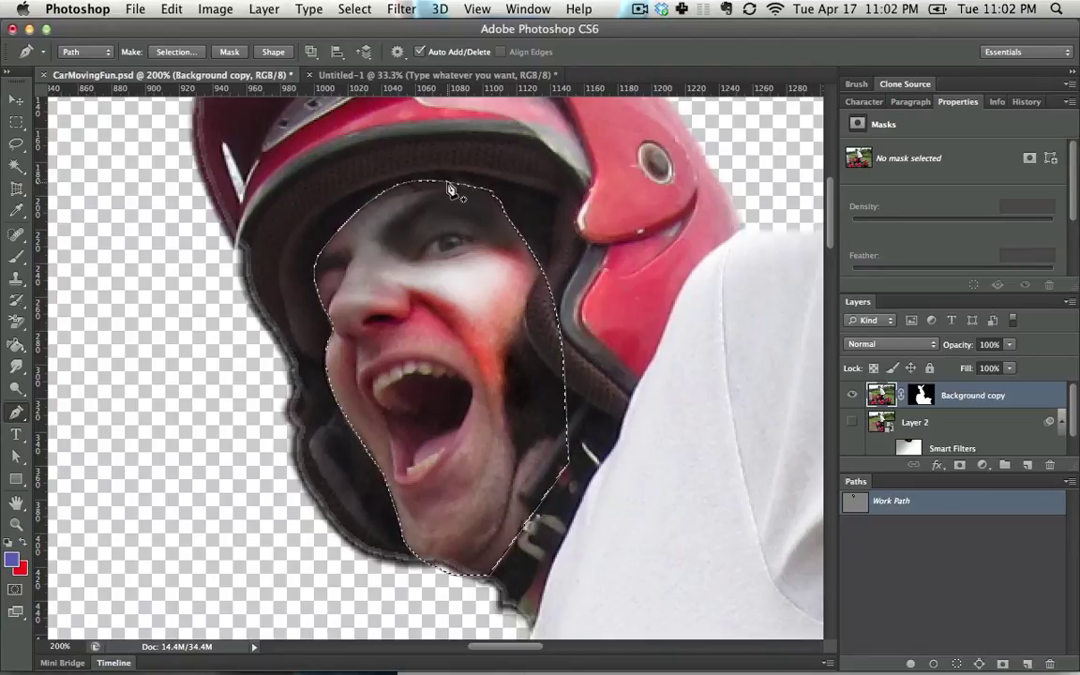
left_click(521, 11)
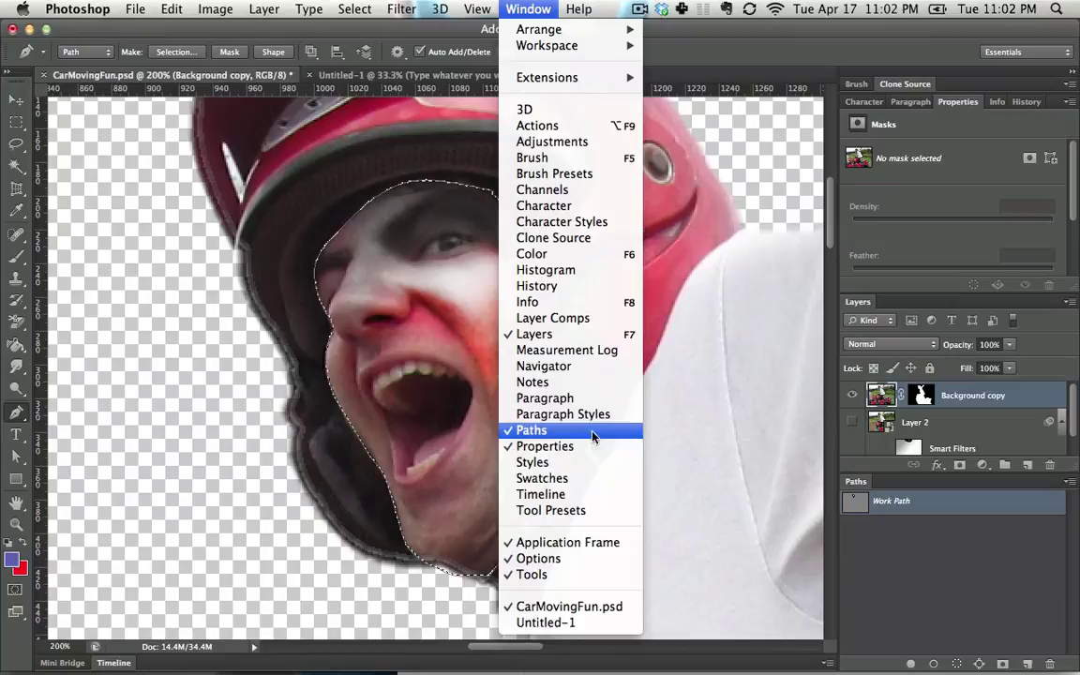
left_click(509, 9)
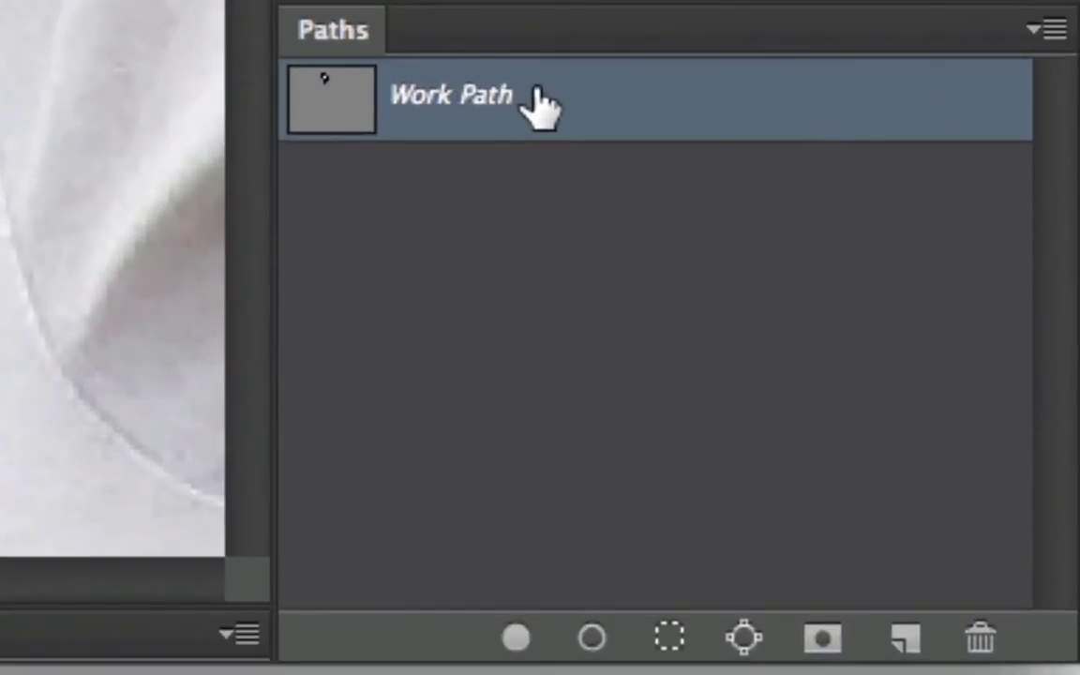
left_click_drag(808, 387, 988, 656)
left_click_drag(900, 641, 904, 639)
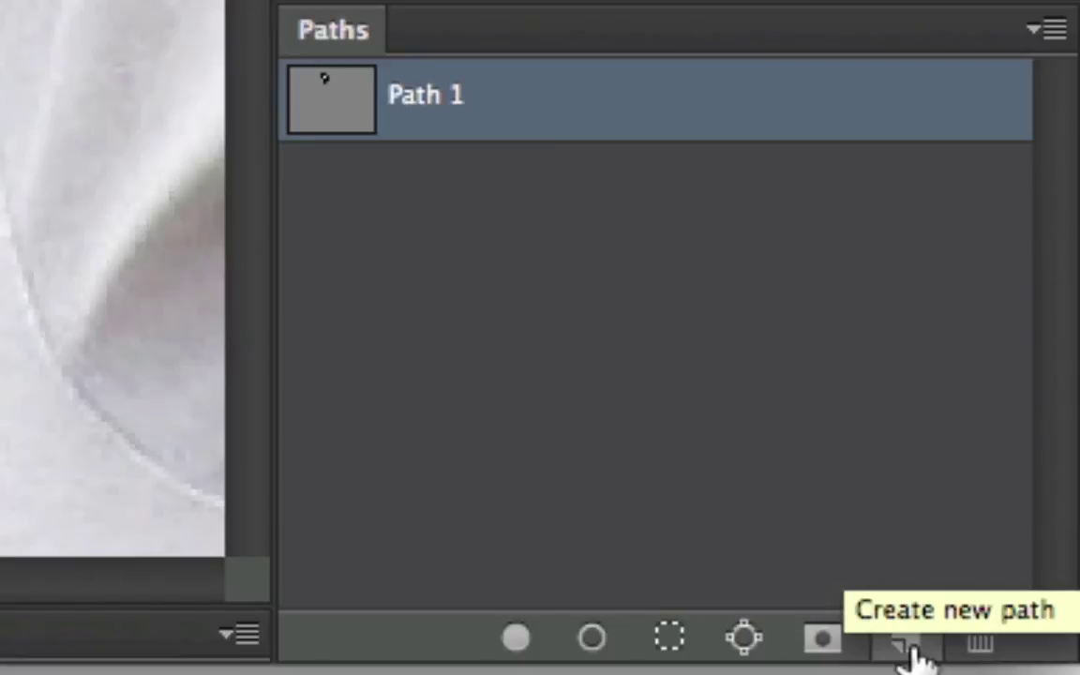
key("super+z")
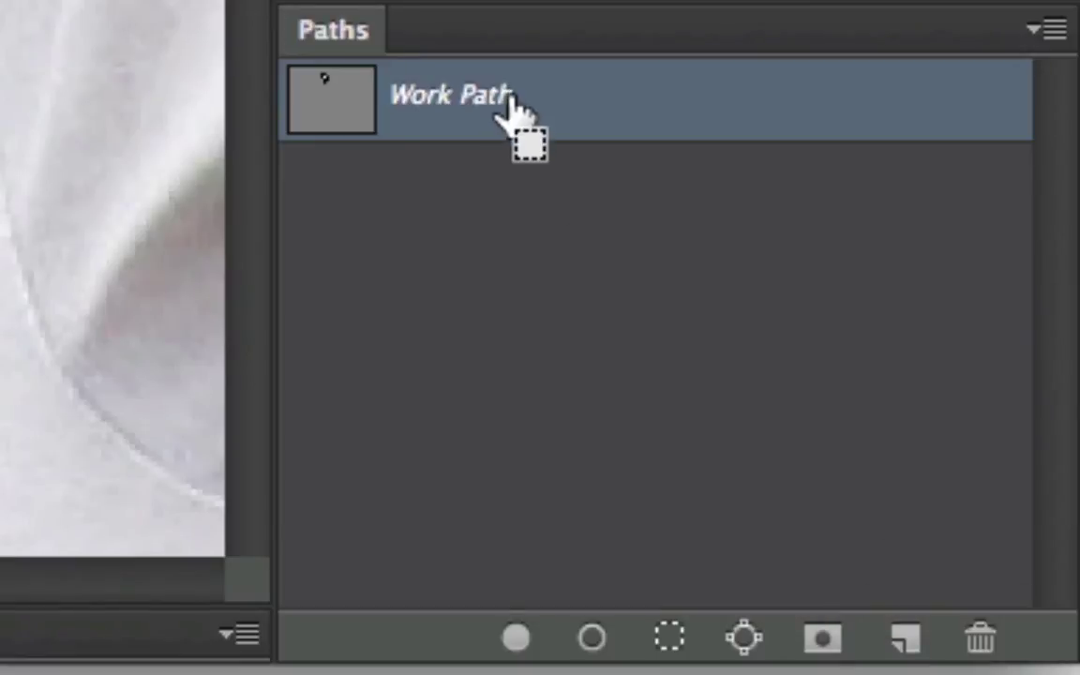
key("super+z")
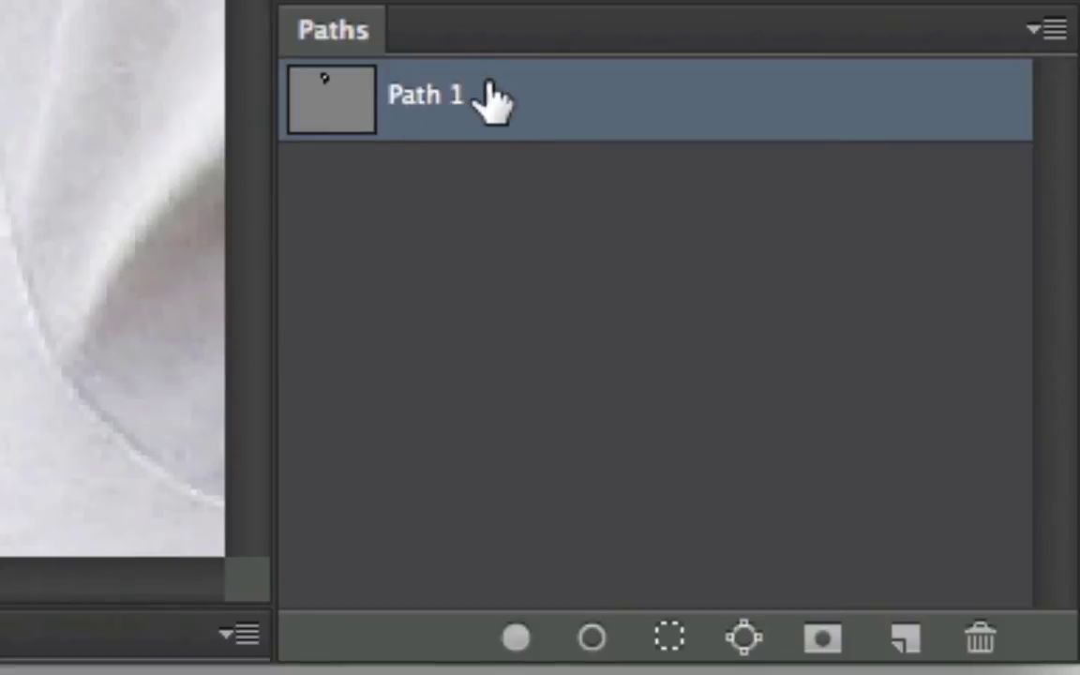
Step: Duplicate Path 1 and rename the copy "Face Path"
left_click_drag(525, 108, 906, 637)
double_click(500, 183)
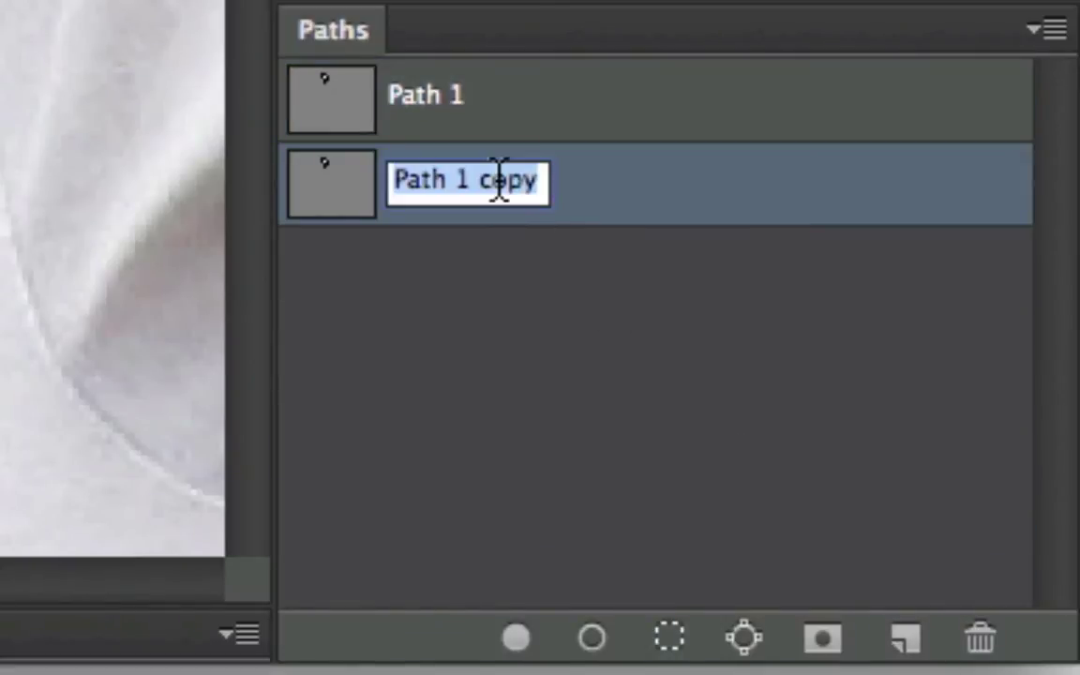
type("Face Path")
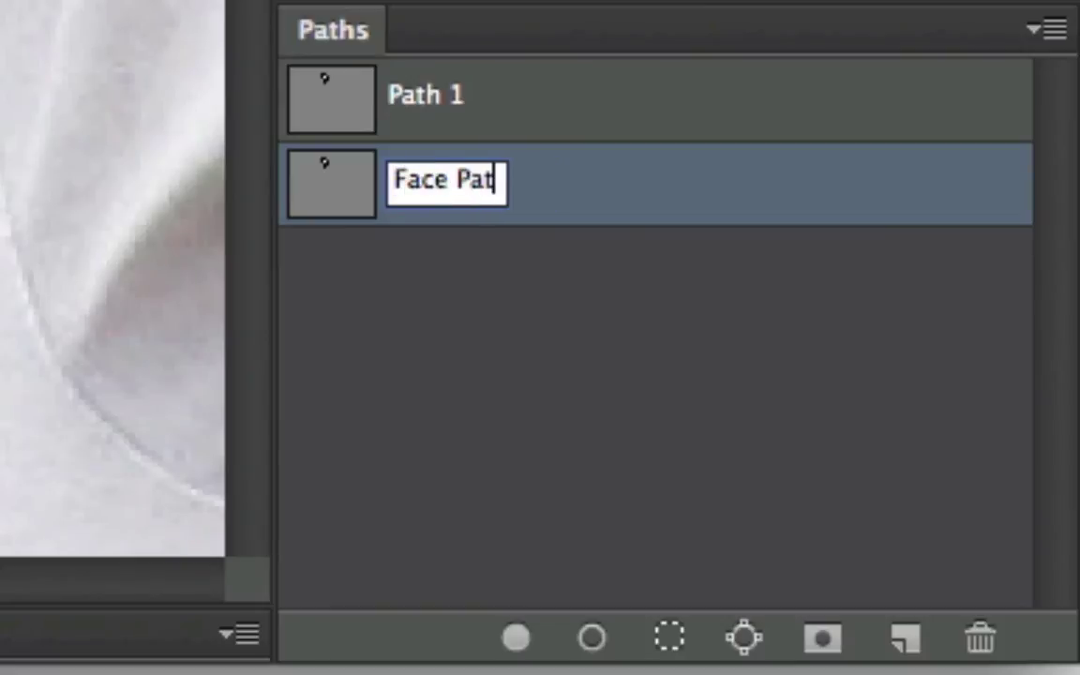
key("Return")
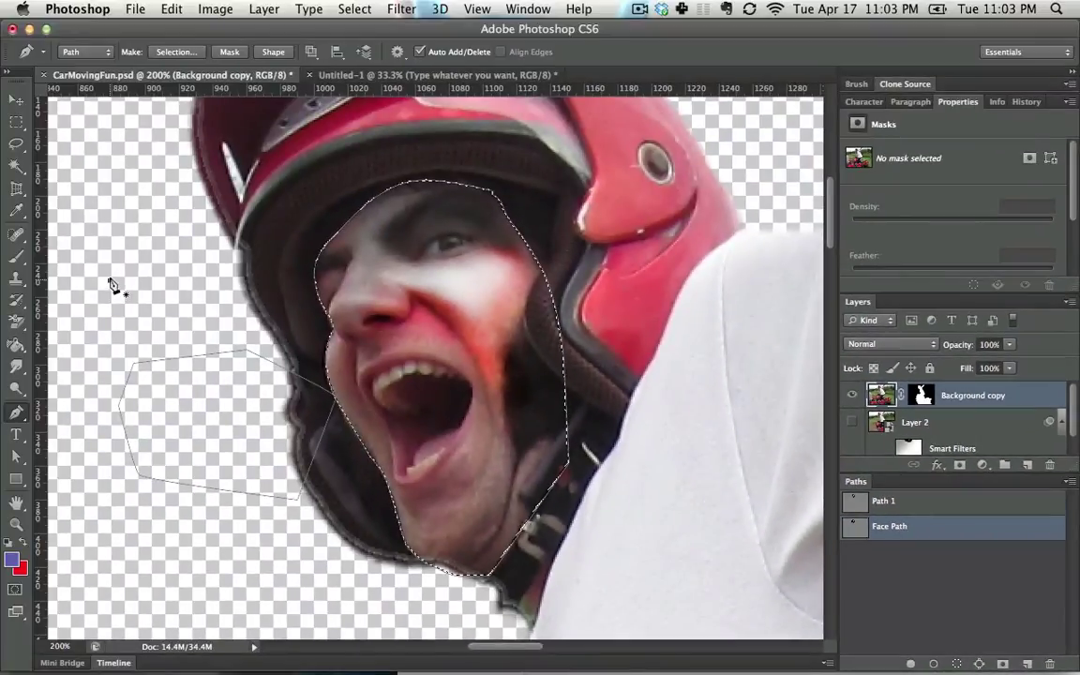
Step: Draw a closed curved subpath beside the helmet in Face Path, and pull curve handles out of its lower-left anchor
left_click_drag(110, 280, 249, 356)
left_click_drag(220, 392, 159, 413)
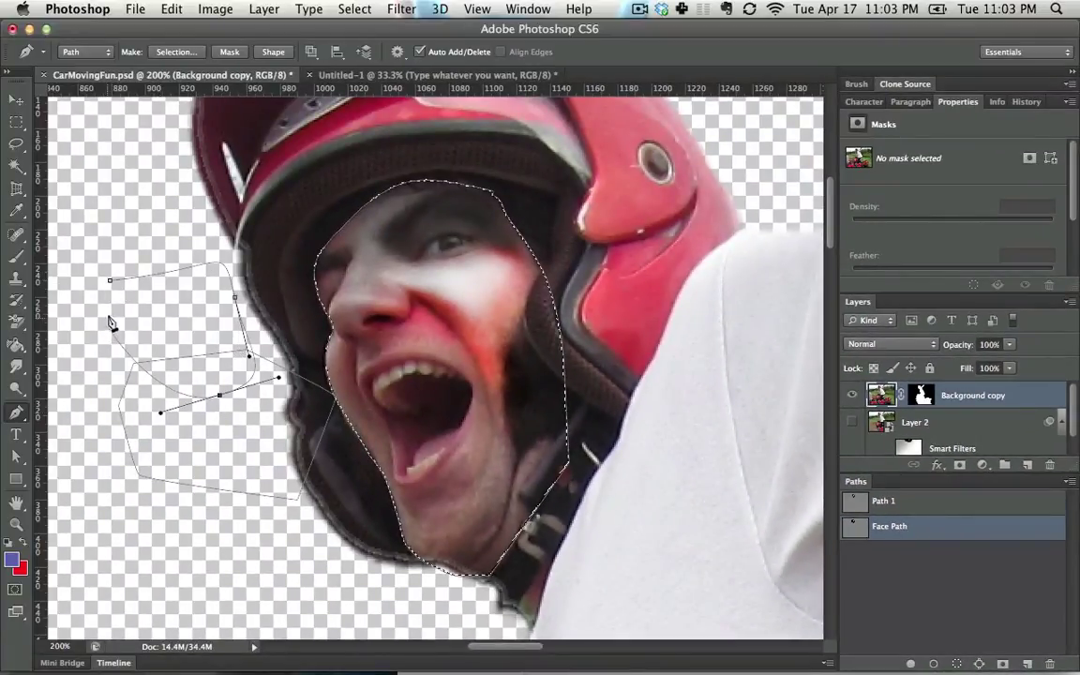
left_click(107, 323)
left_click(110, 280)
left_click(105, 326, "super")
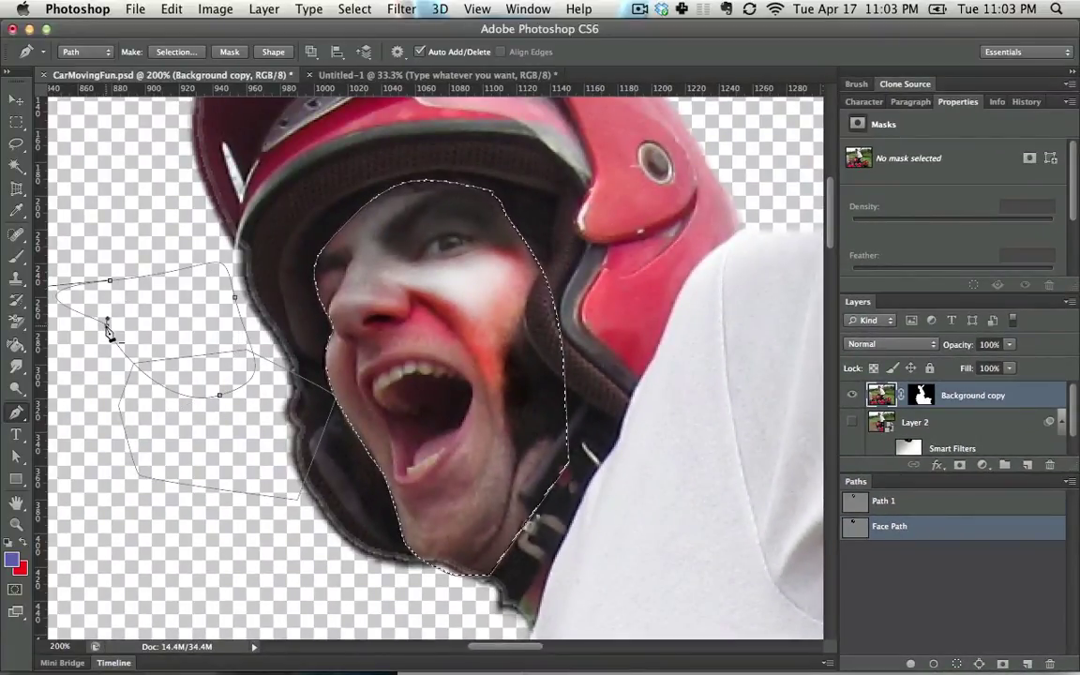
left_click_drag(107, 326, 100, 276)
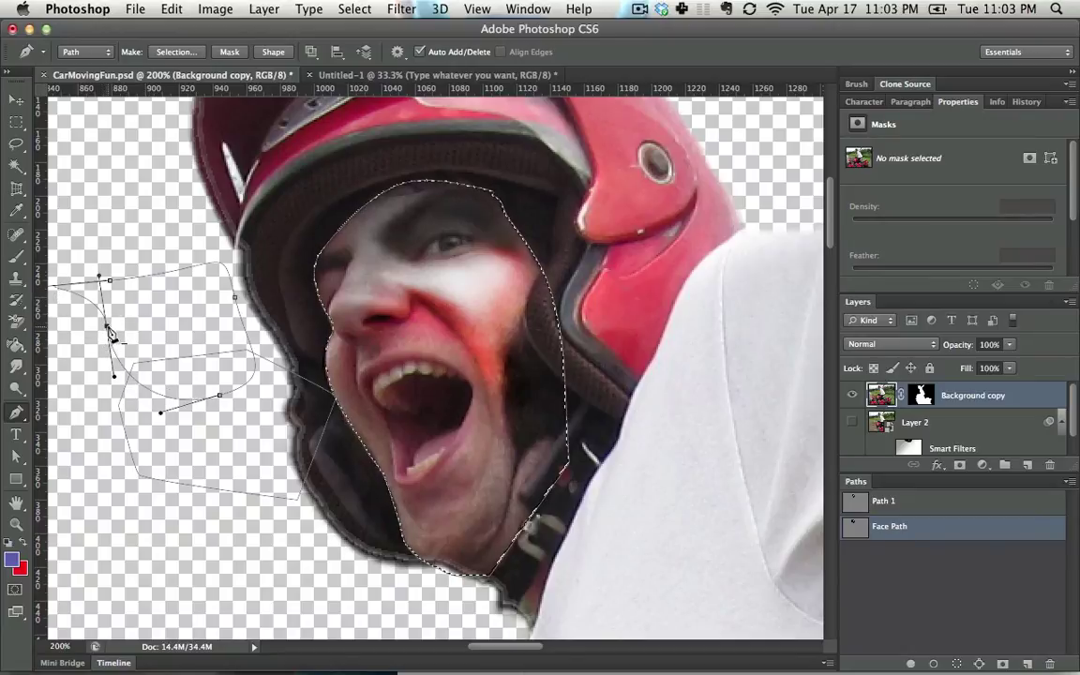
right_click(107, 324)
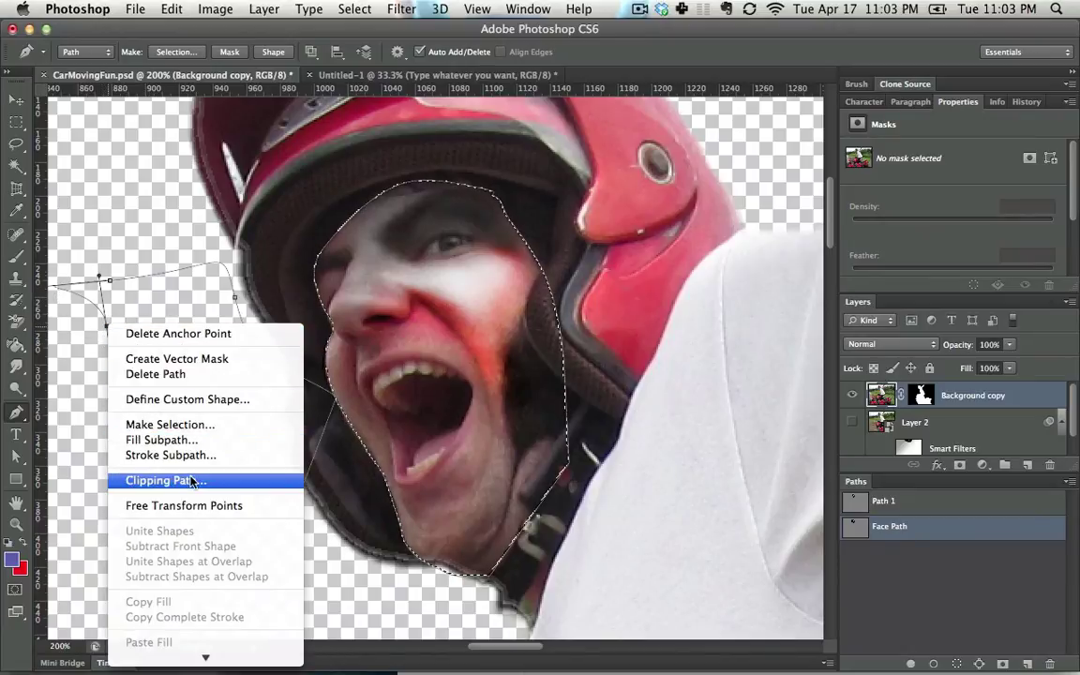
key("Escape")
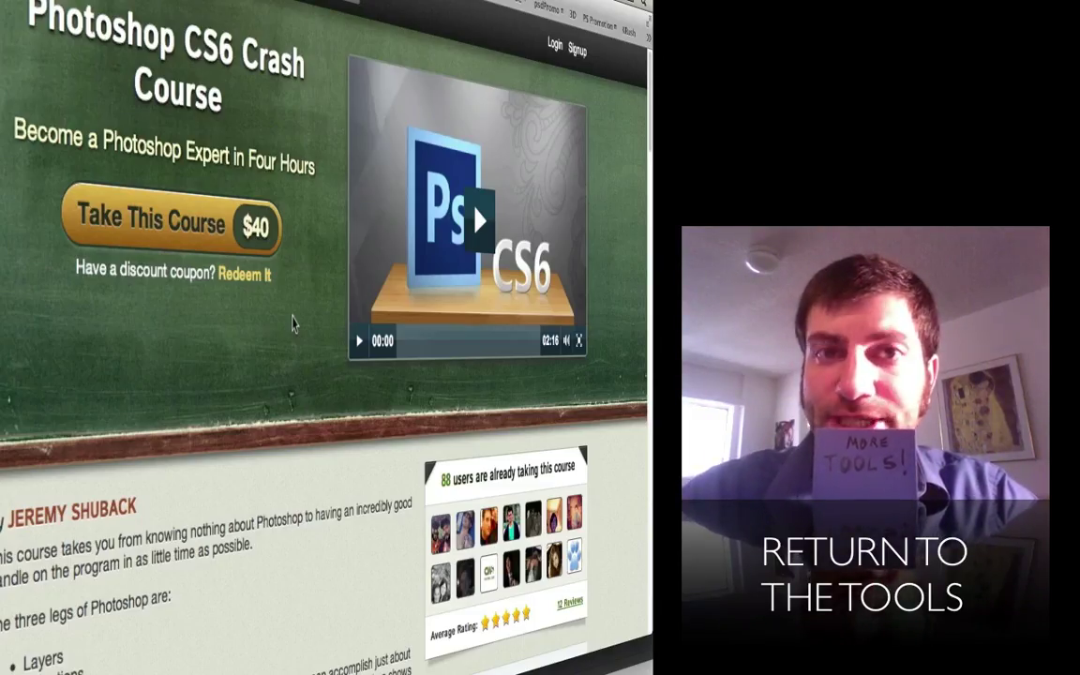
scroll(291, 323, "down", 3)
scroll(292, 324, "down", 10)
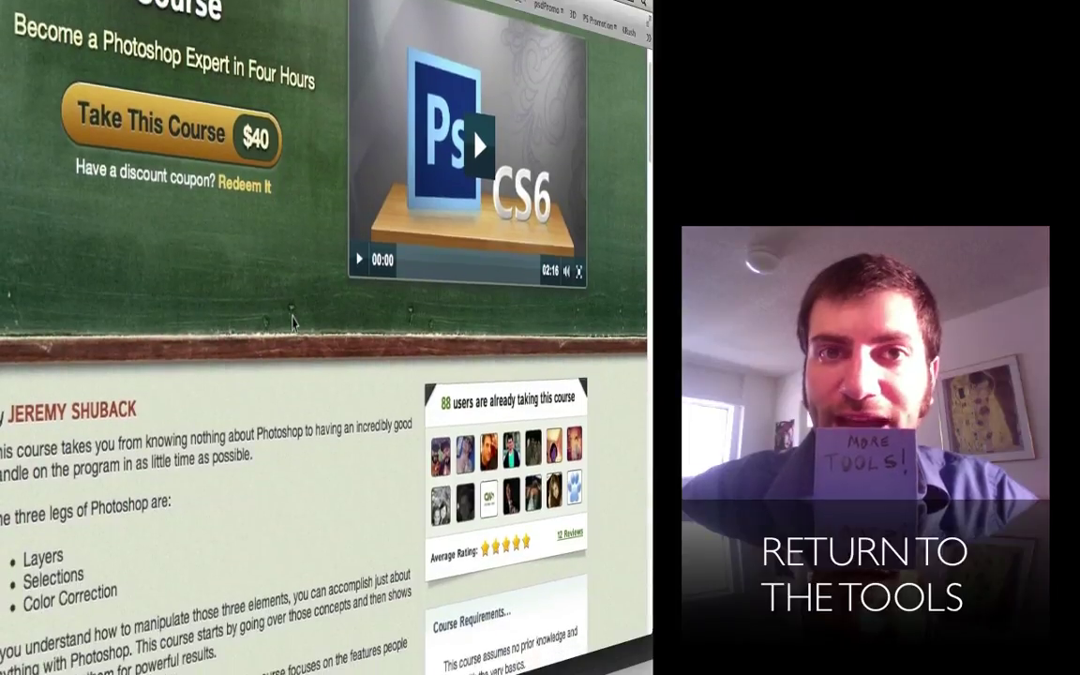
scroll(294, 323, "down", 3)
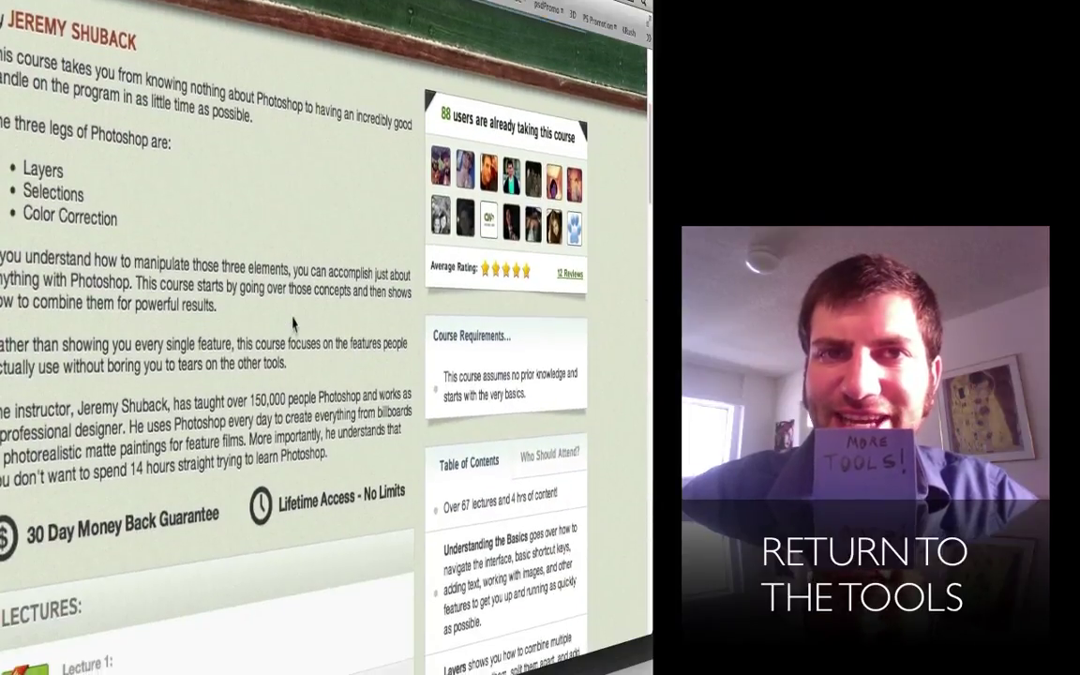
scroll(293, 312, "down", 1)
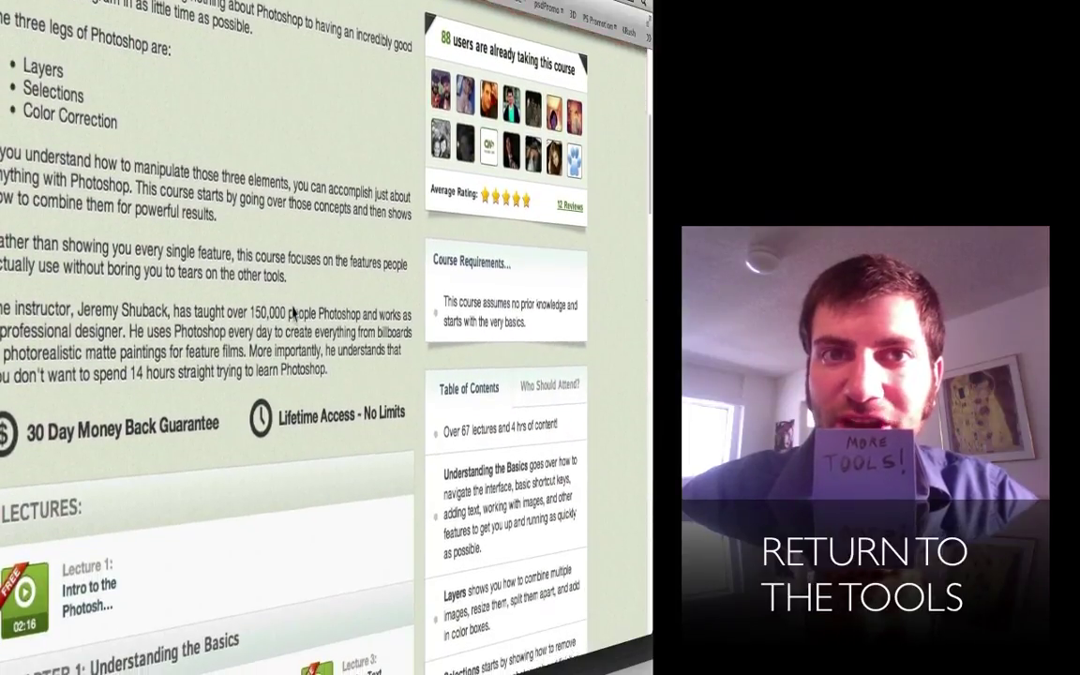